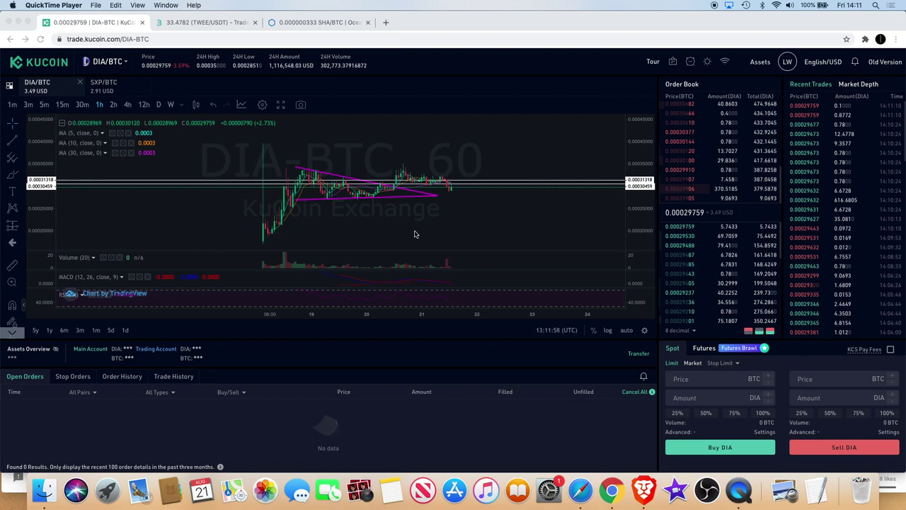
# Pan the DIA/BTC 1h chart back through earlier candles and rescale its price axis
pyautogui.hscroll(-5, 415, 234)
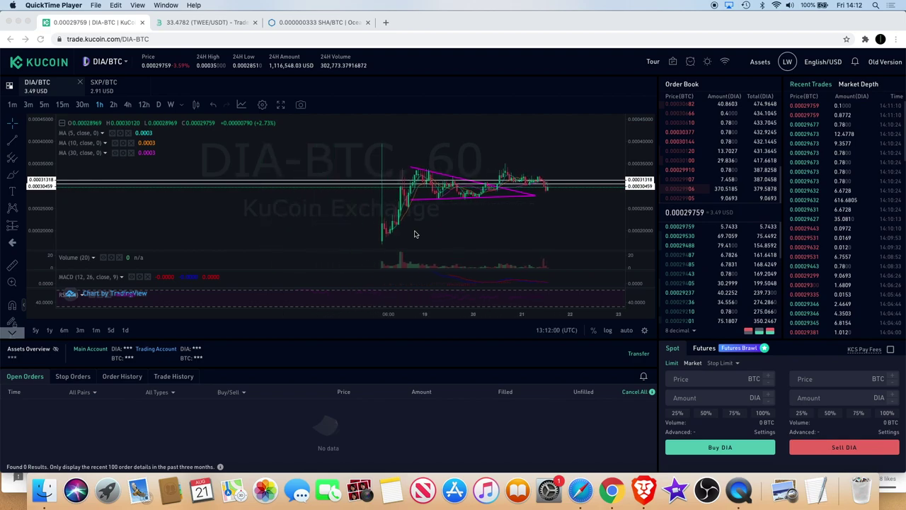
pyautogui.hscroll(3, 415, 234)
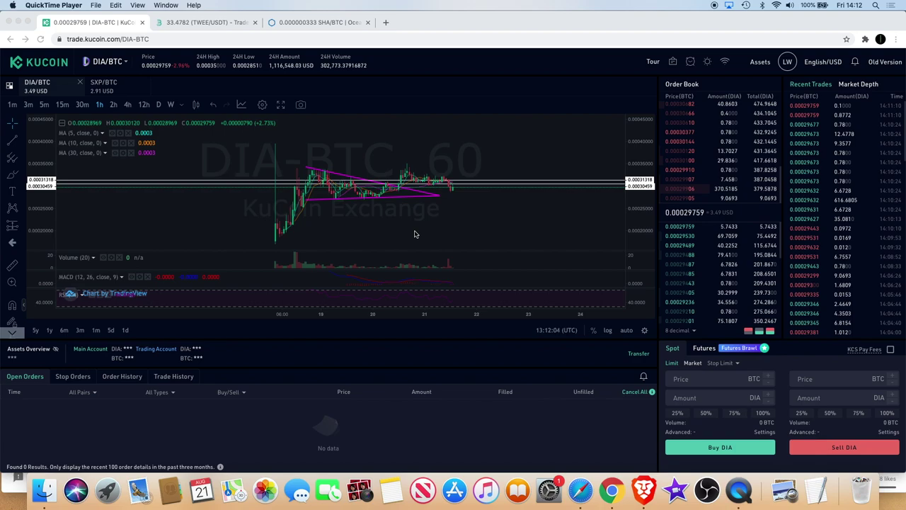
pyautogui.scroll(3, 435, 191)
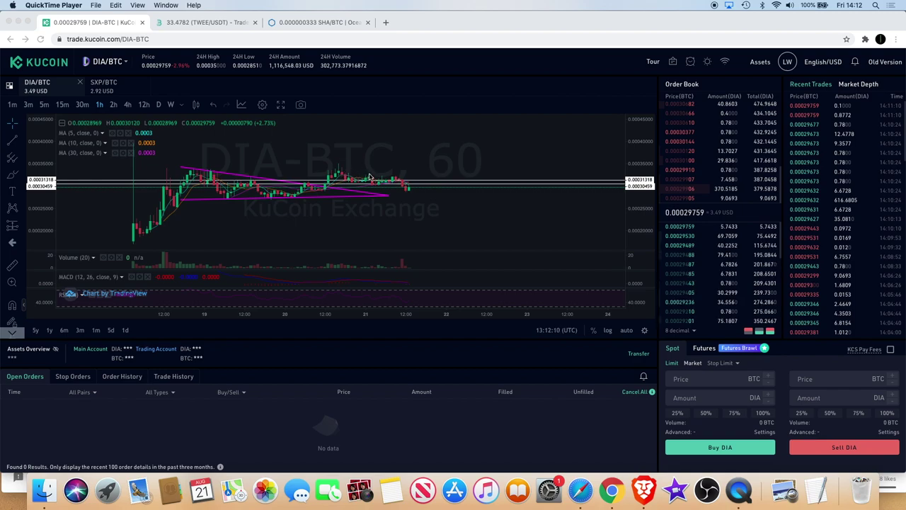
pyautogui.moveTo(369, 177); pyautogui.dragTo(410, 177)
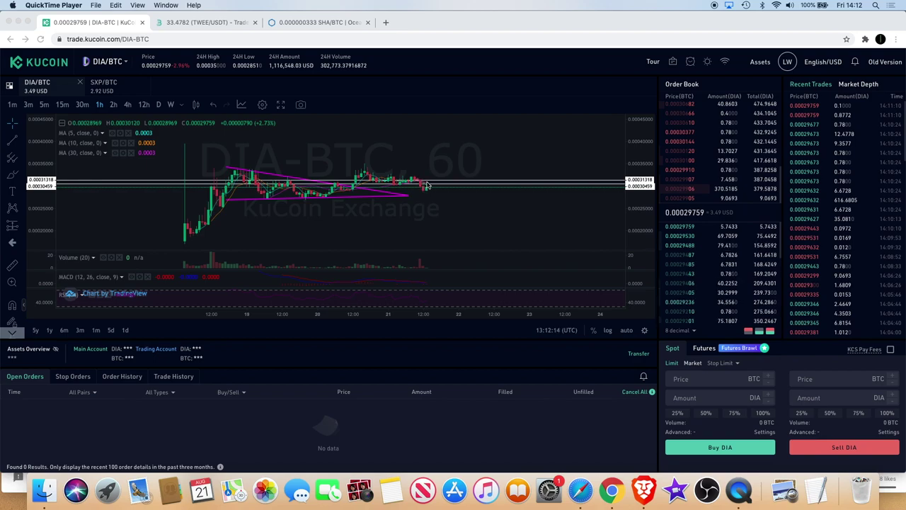
pyautogui.moveTo(429, 190); pyautogui.dragTo(466, 185)
pyautogui.scroll(2, 467, 186)
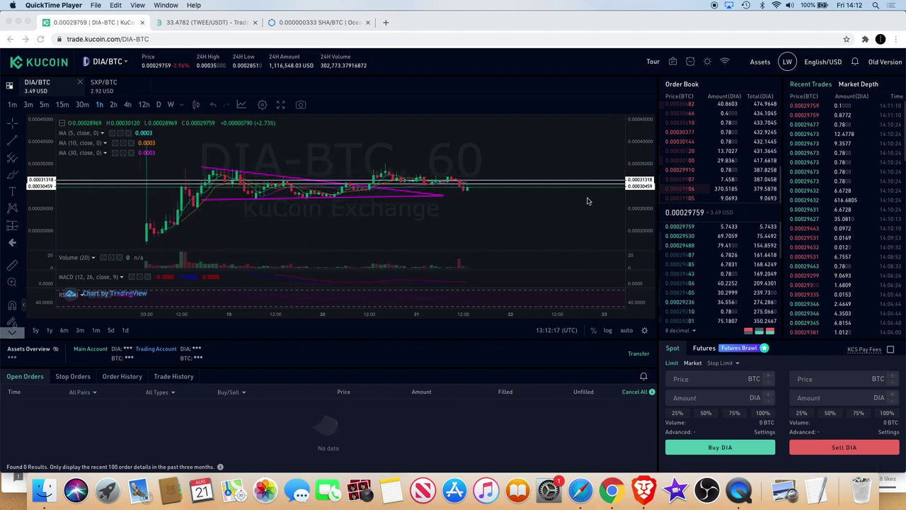
pyautogui.click(635, 213)
pyautogui.moveTo(650, 200)
pyautogui.mouseDown()
pyautogui.moveTo(647, 211)
pyautogui.moveTo(641, 198)
pyautogui.mouseUp()
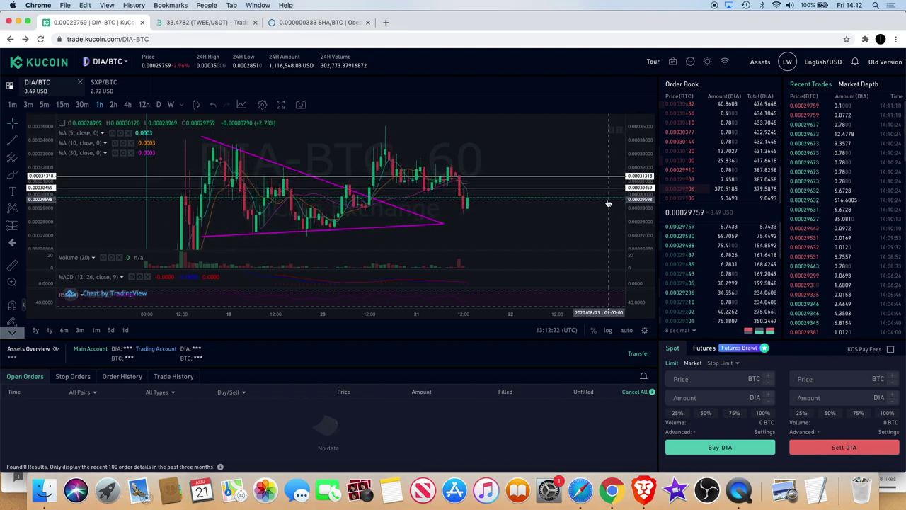
pyautogui.scroll(-3, 596, 204)
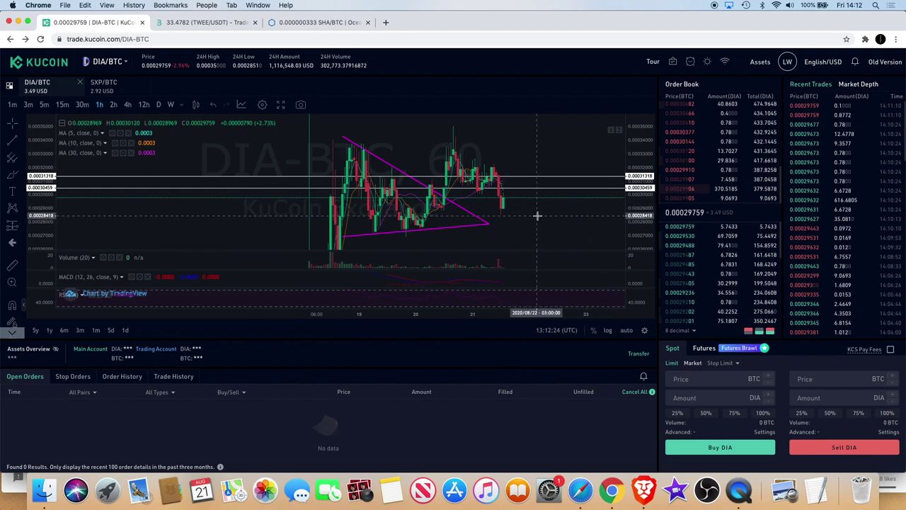
pyautogui.scroll(-2, 542, 207)
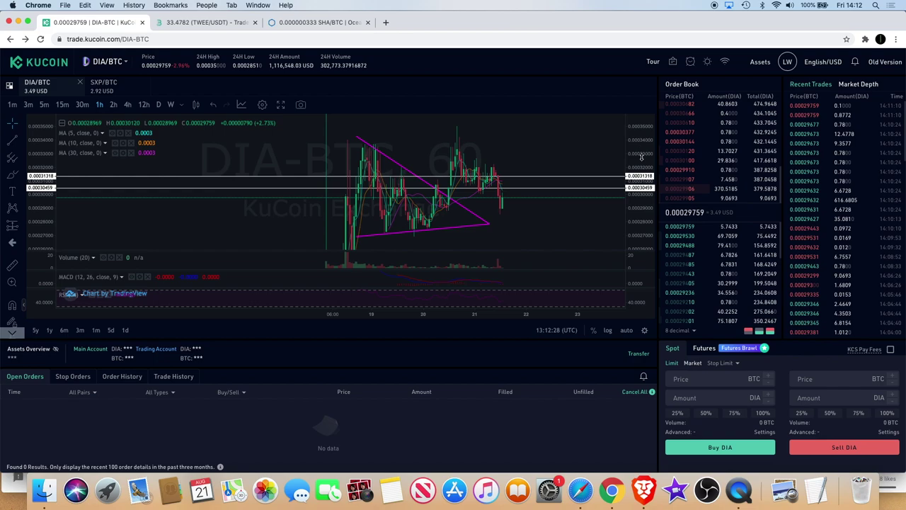
pyautogui.moveTo(641, 156); pyautogui.dragTo(641, 207)
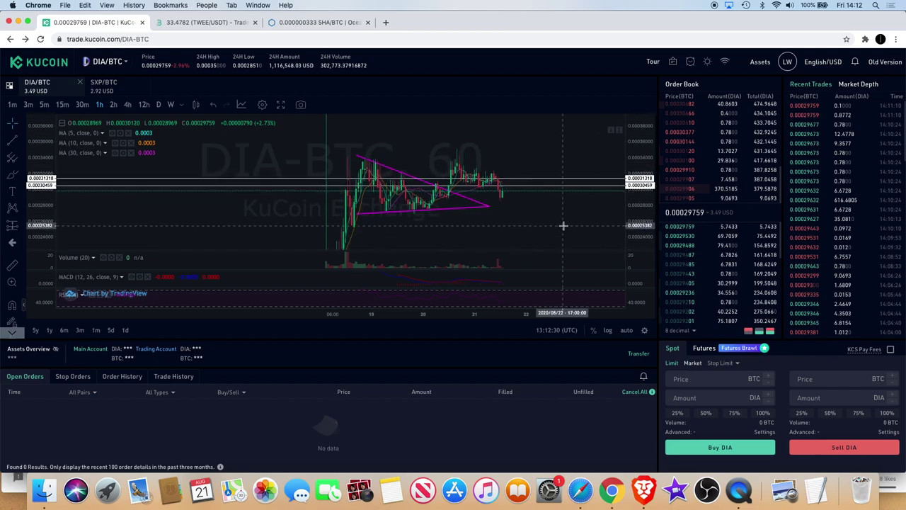
pyautogui.scroll(3, 563, 225)
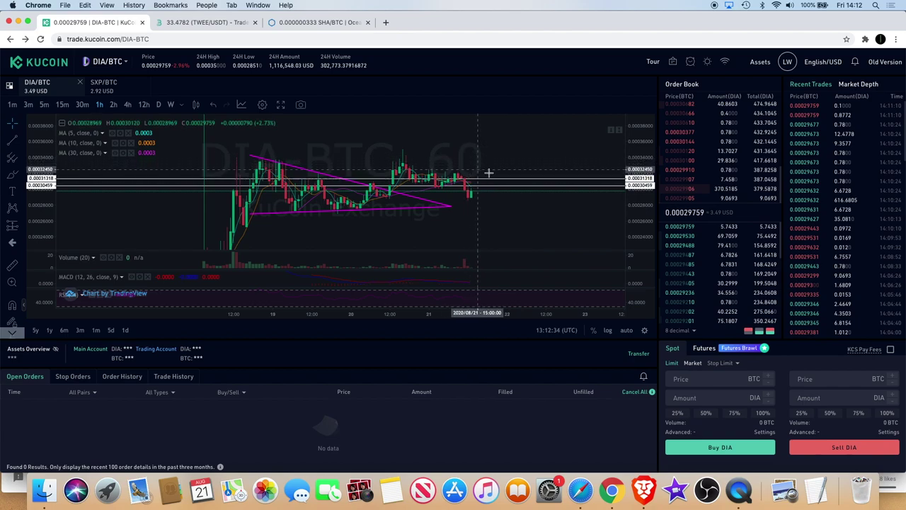
# Zoom in and out around the DIA/BTC triangle pattern to inspect it
pyautogui.scroll(-2, 526, 174)
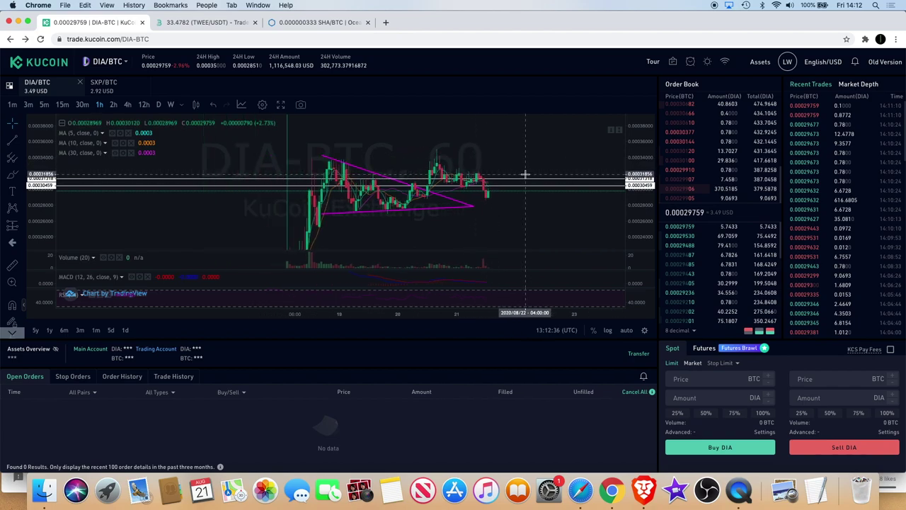
pyautogui.scroll(-2, 530, 212)
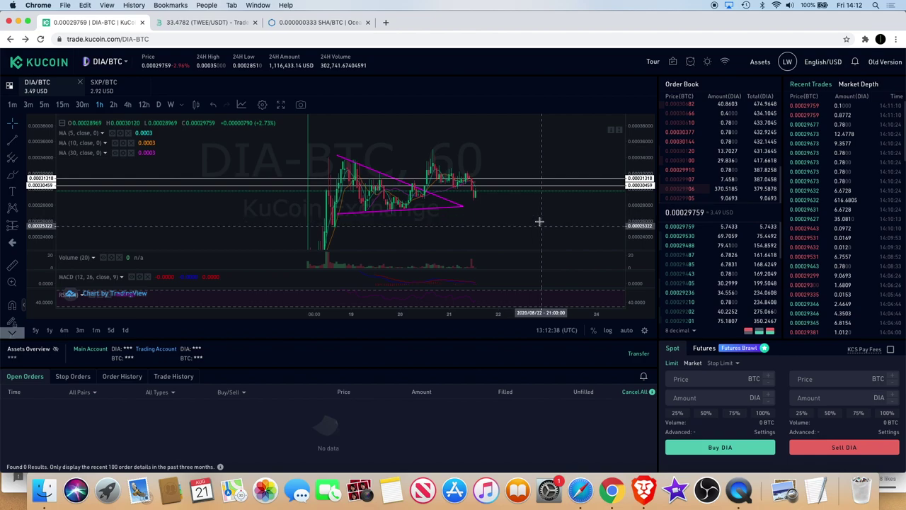
pyautogui.scroll(-2, 530, 248)
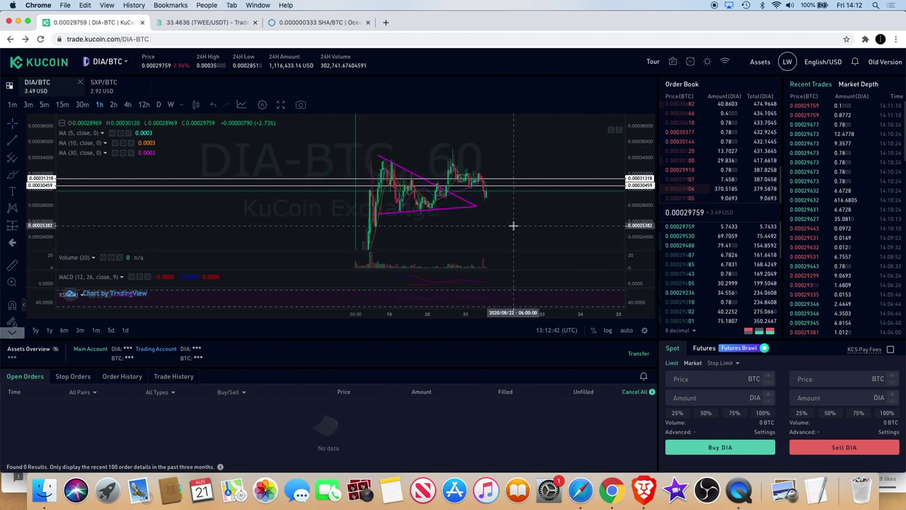
pyautogui.scroll(3, 514, 224)
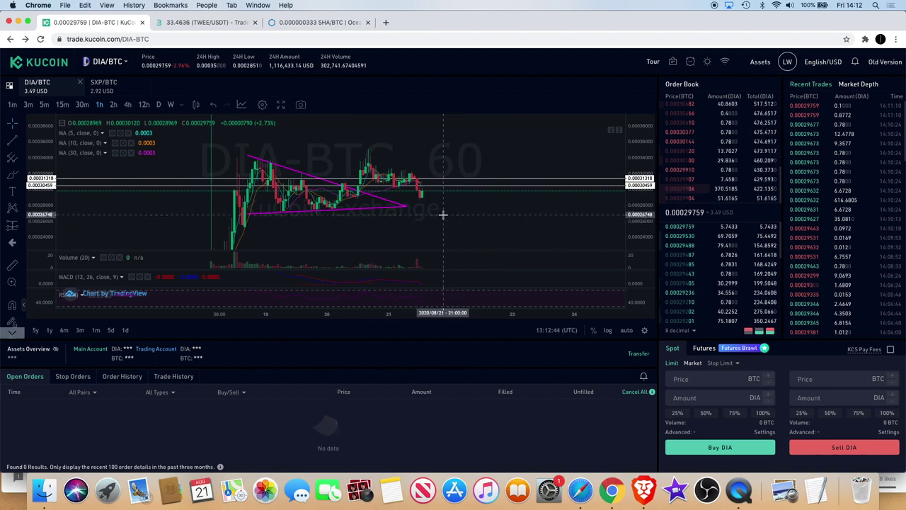
pyautogui.hscroll(-3, 442, 210)
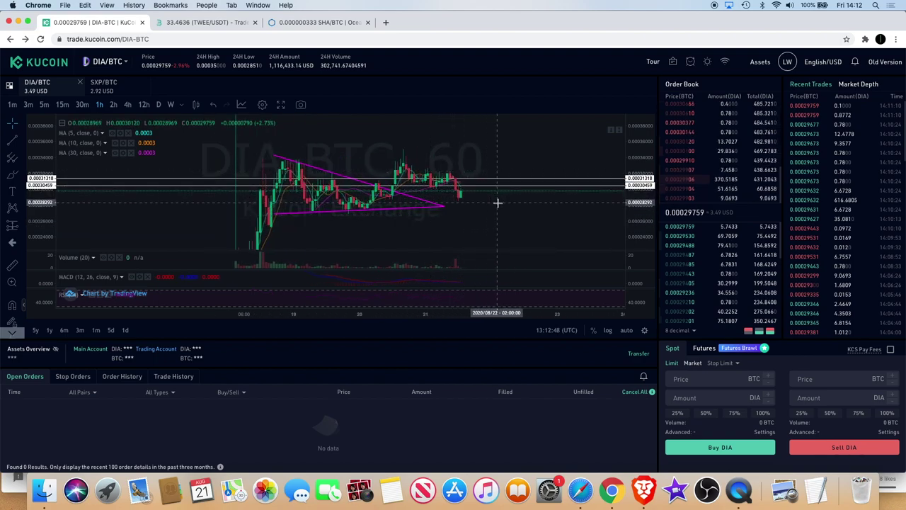
pyautogui.hscroll(-3, 510, 212)
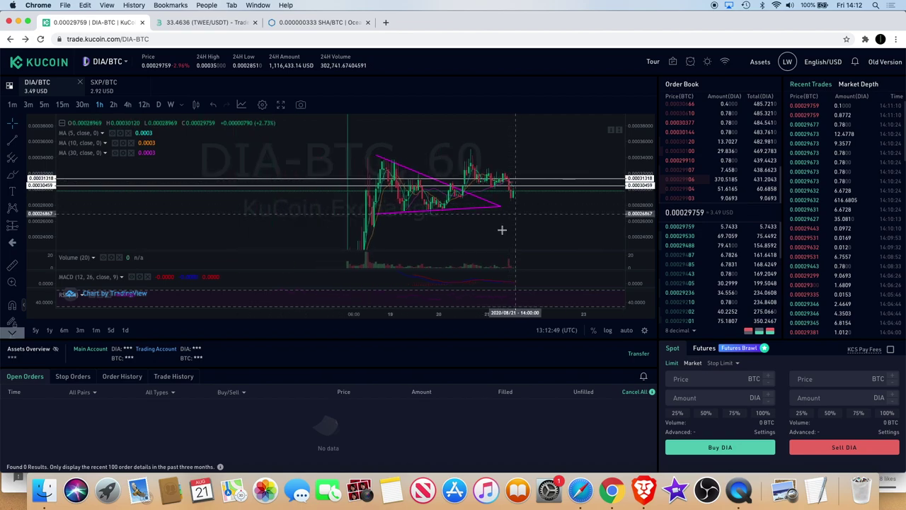
pyautogui.scroll(3, 502, 223)
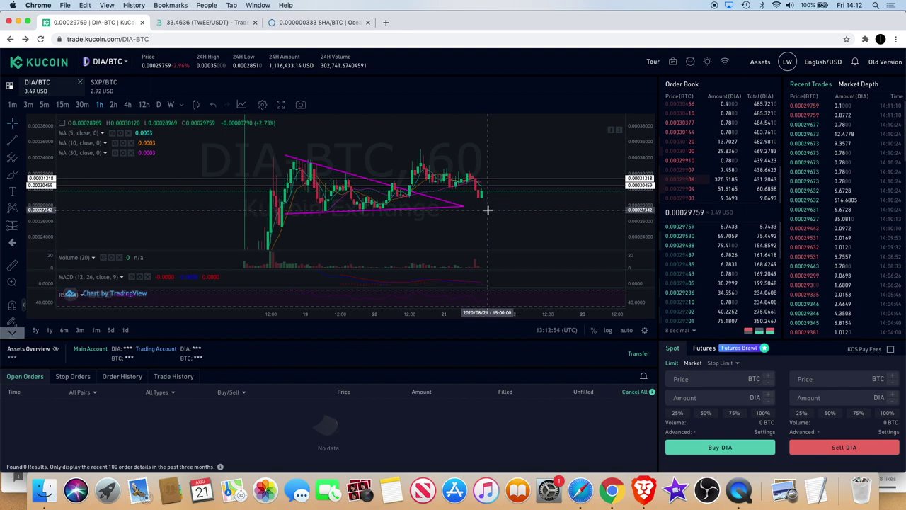
pyautogui.hscroll(-3, 487, 210)
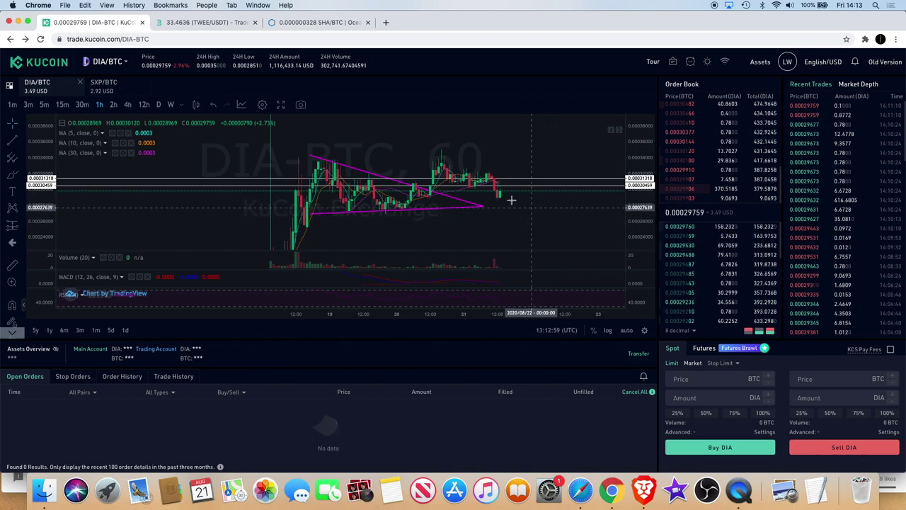
pyautogui.scroll(-2, 552, 205)
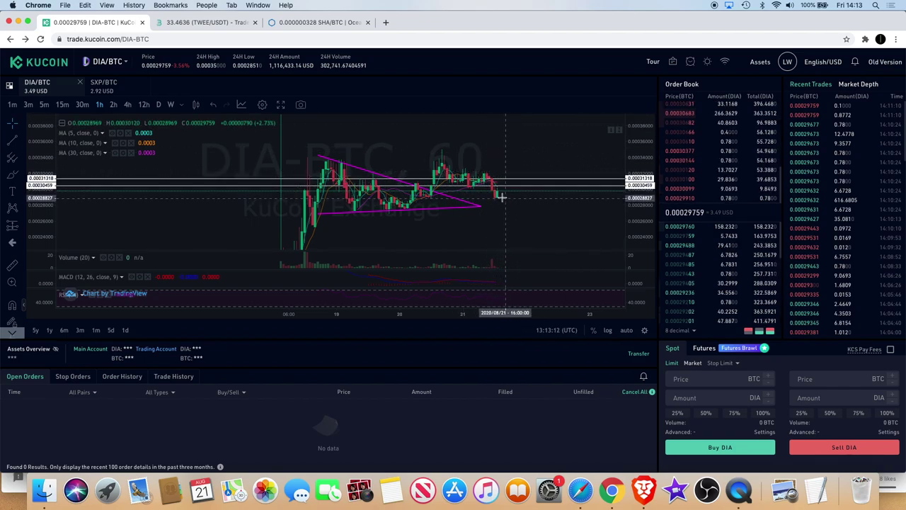
pyautogui.scroll(-2, 501, 201)
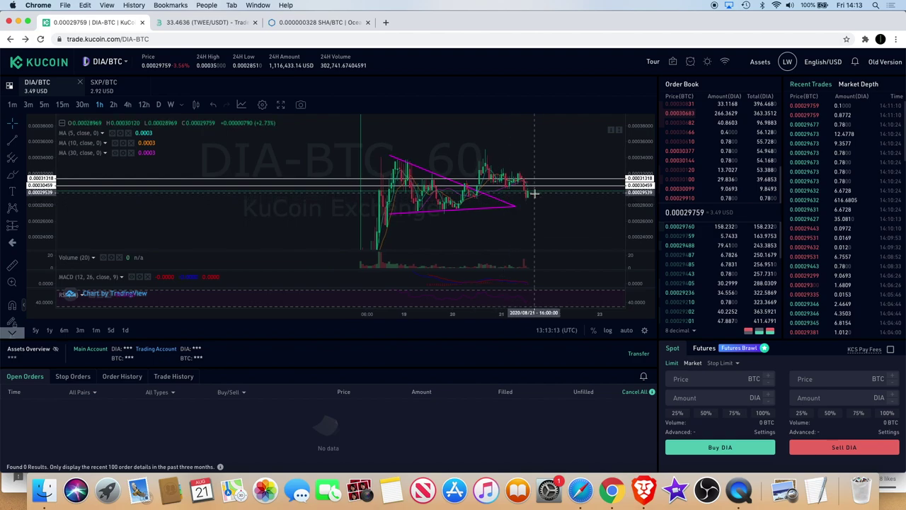
pyautogui.scroll(2, 538, 197)
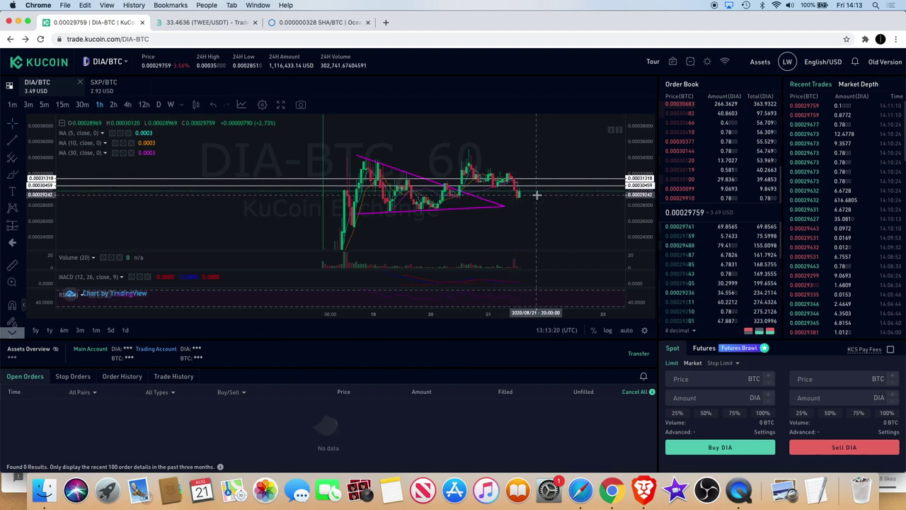
pyautogui.scroll(2, 536, 195)
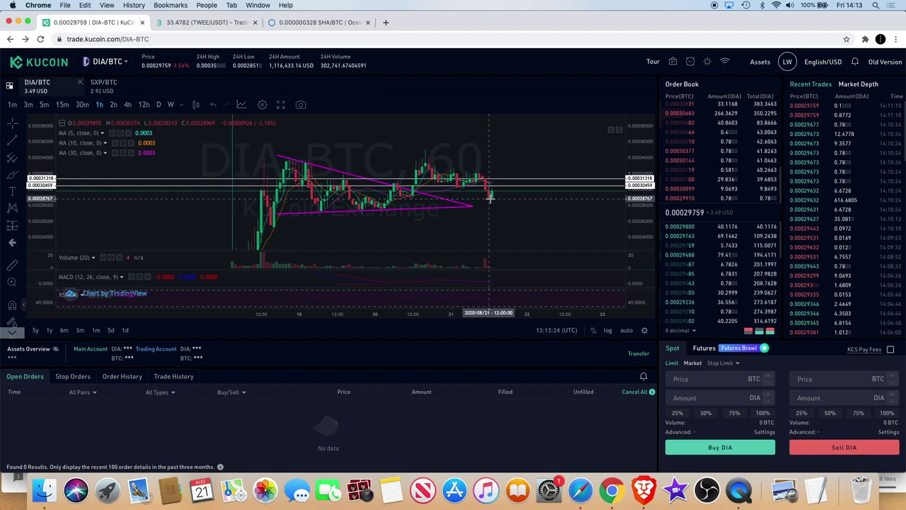
pyautogui.scroll(1, 496, 192)
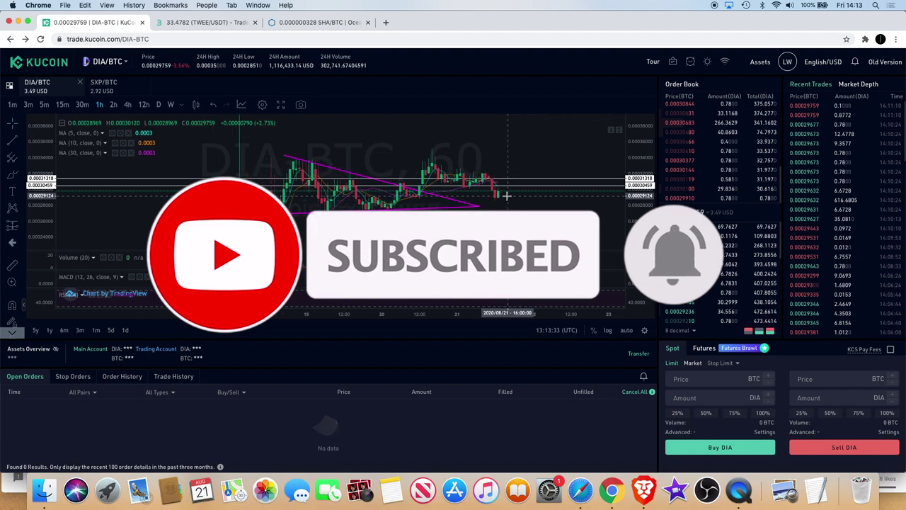
pyautogui.scroll(-2, 521, 198)
pyautogui.scroll(3, 535, 202)
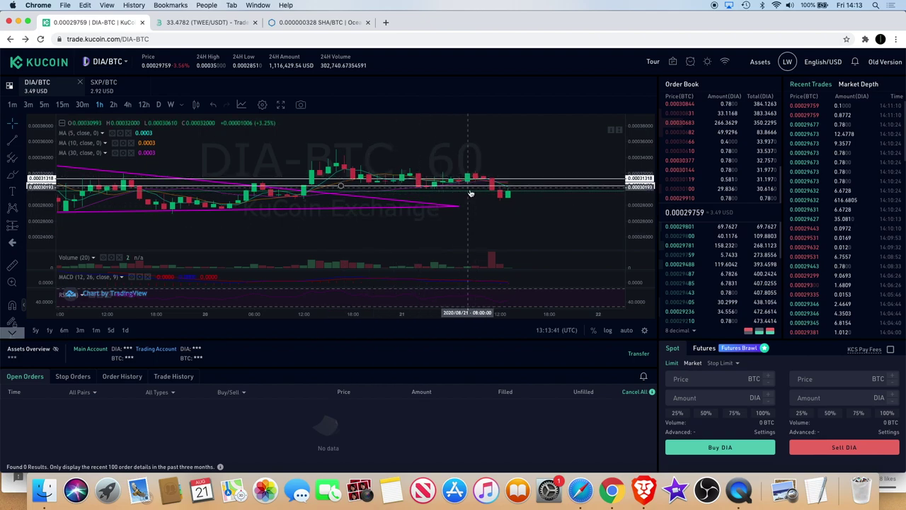
pyautogui.scroll(-1, 473, 193)
pyautogui.scroll(-5, 473, 192)
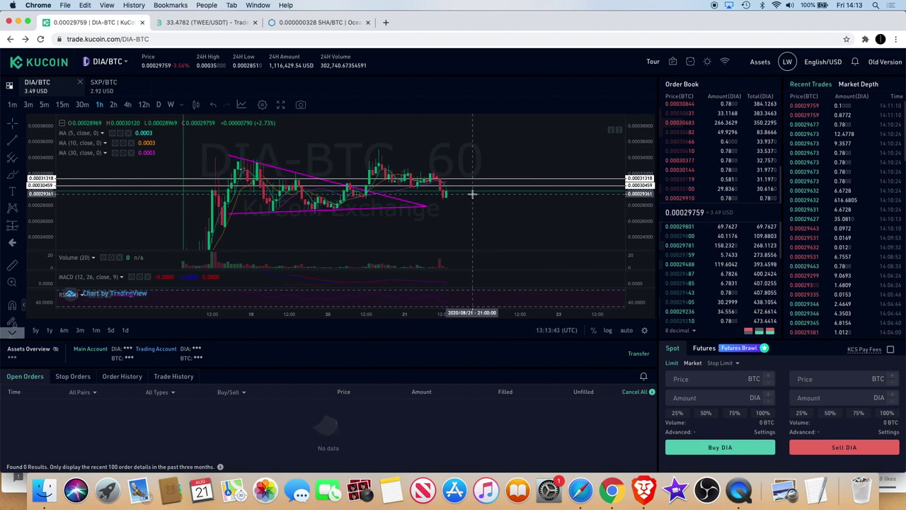
pyautogui.scroll(-2, 350, 213)
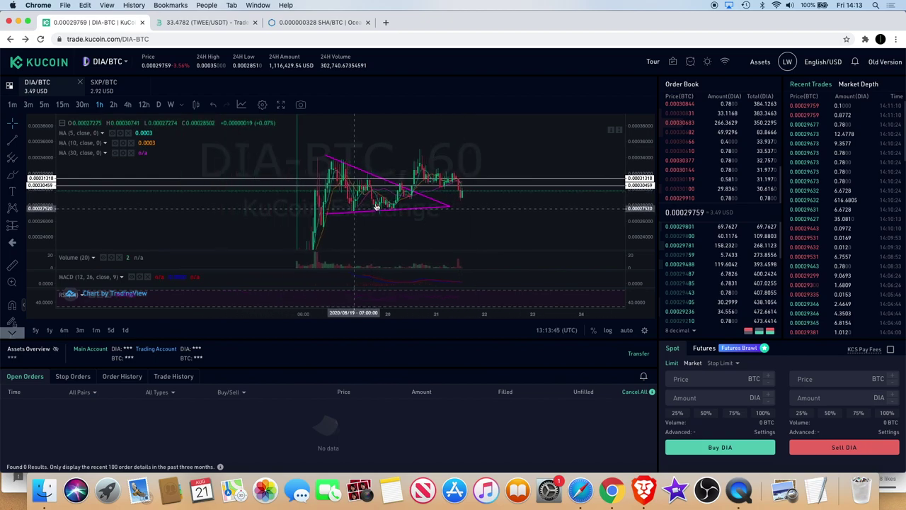
# Draw a horizontal support line just below the DIA/BTC triangle
pyautogui.click(21, 142)
pyautogui.click(67, 167)
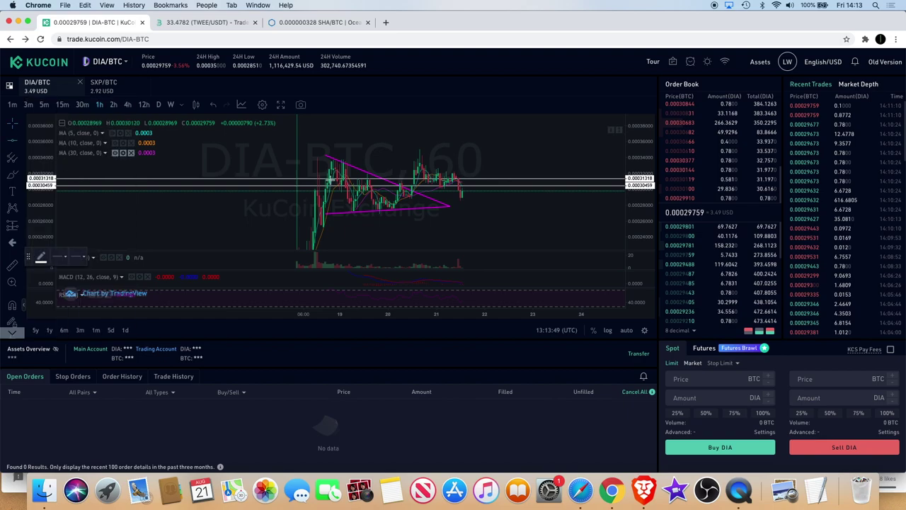
pyautogui.click(428, 212)
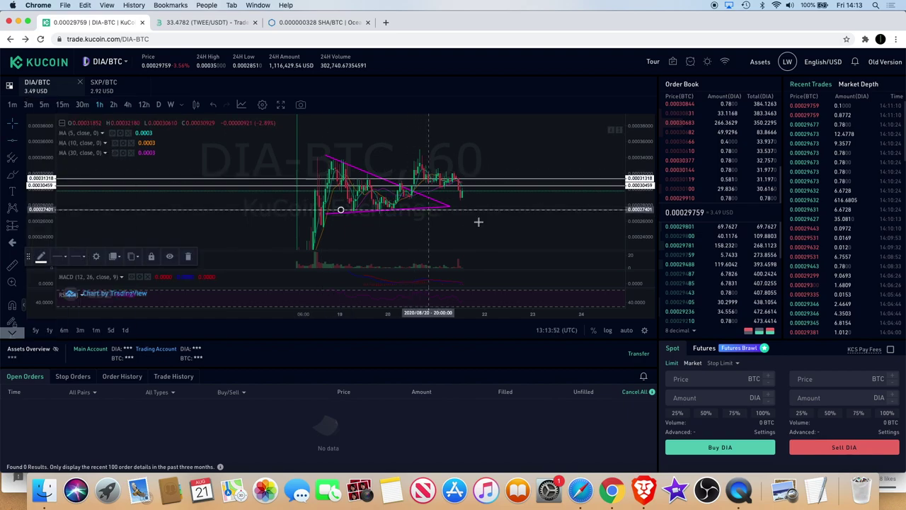
# Compress the DIA/BTC price scale and review the triangle with its new support line
pyautogui.scroll(-2, 498, 239)
pyautogui.scroll(-1, 499, 238)
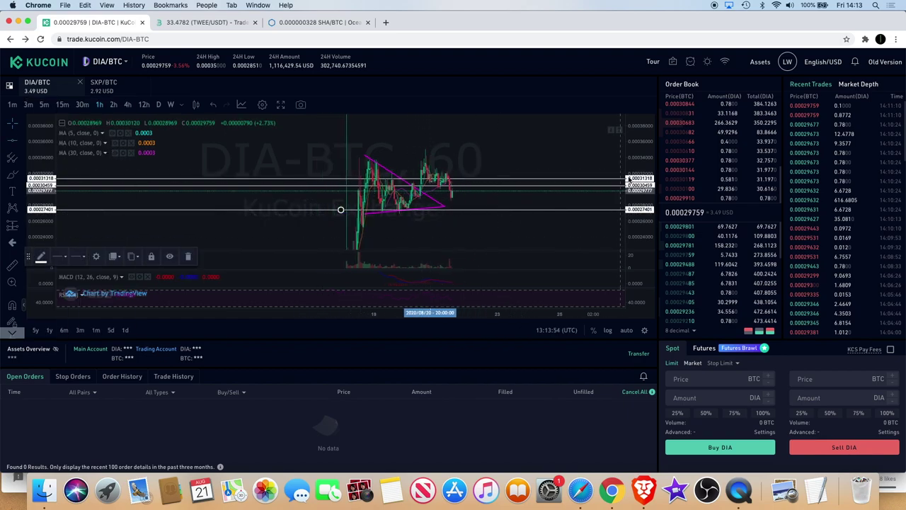
pyautogui.moveTo(635, 167); pyautogui.dragTo(636, 194)
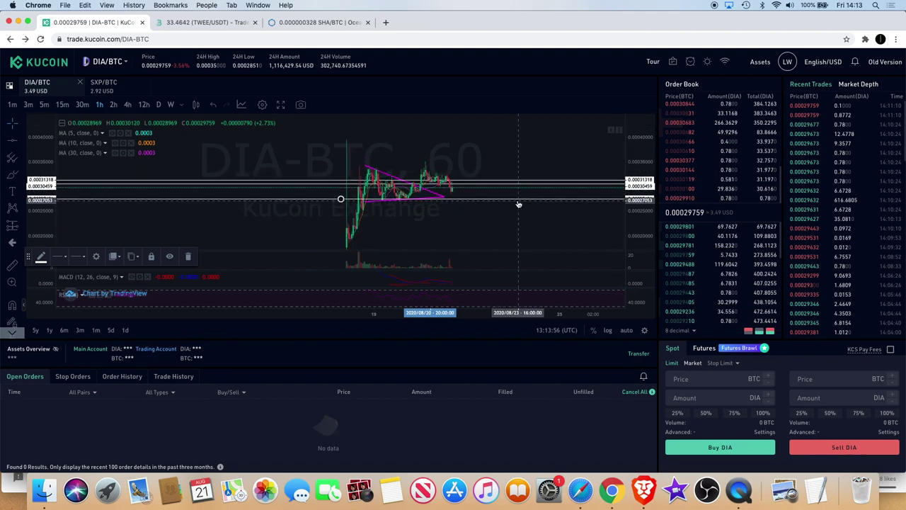
pyautogui.scroll(1, 385, 212)
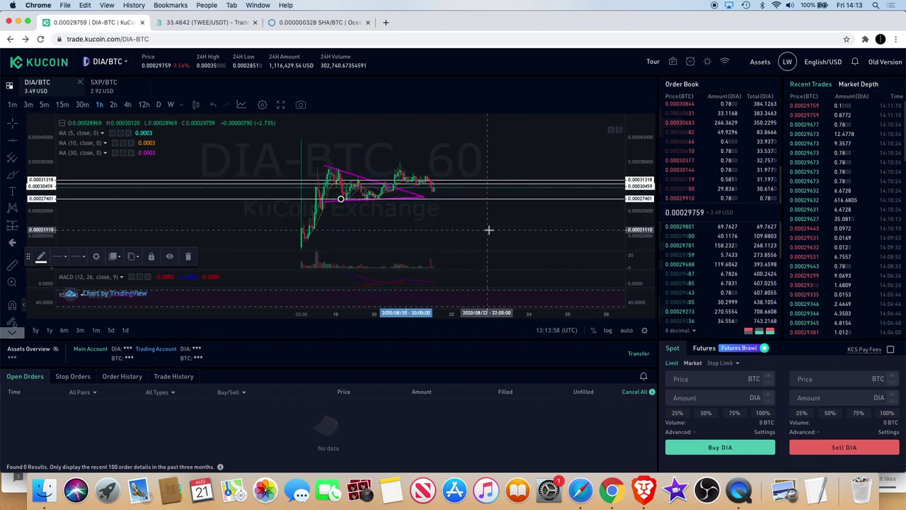
pyautogui.scroll(3, 522, 222)
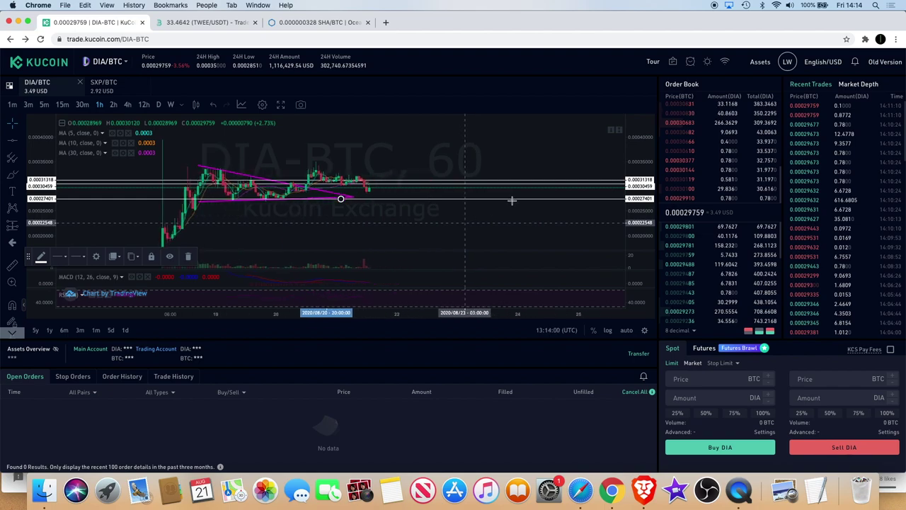
pyautogui.scroll(-1, 527, 210)
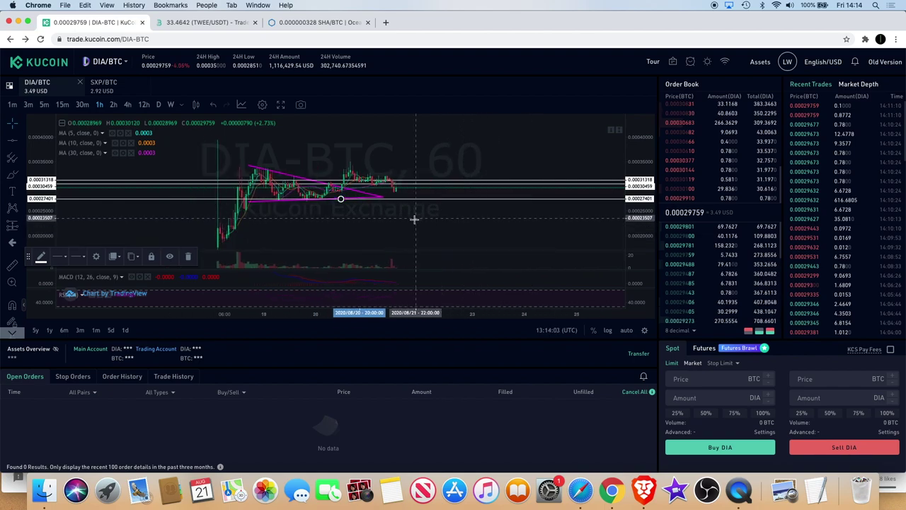
pyautogui.scroll(-2, 416, 222)
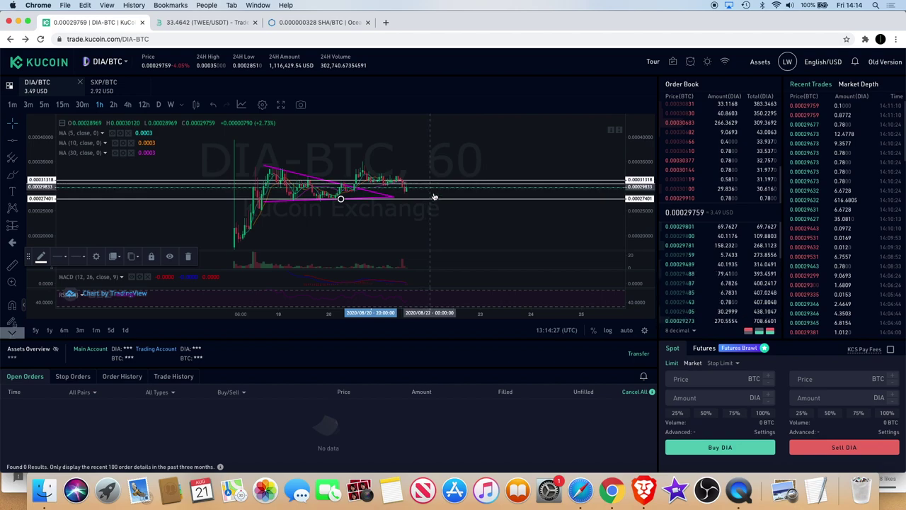
pyautogui.scroll(-3, 495, 164)
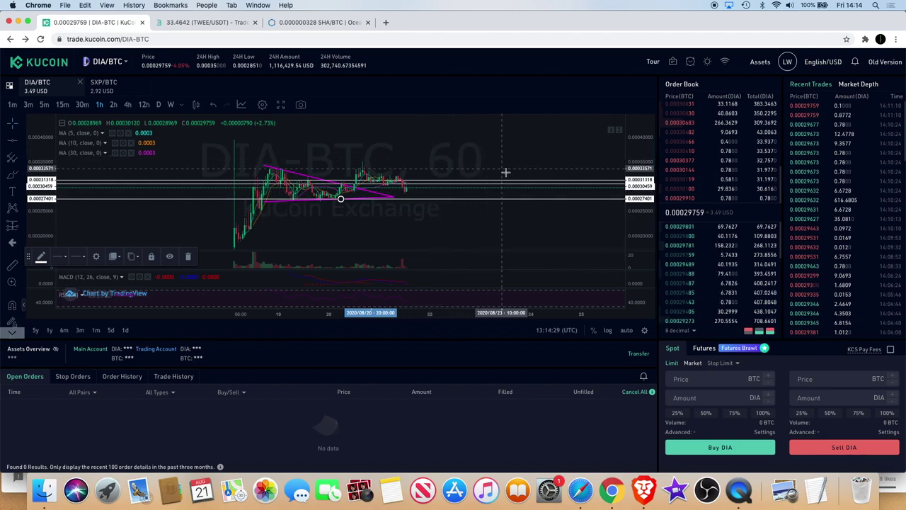
pyautogui.scroll(3, 505, 173)
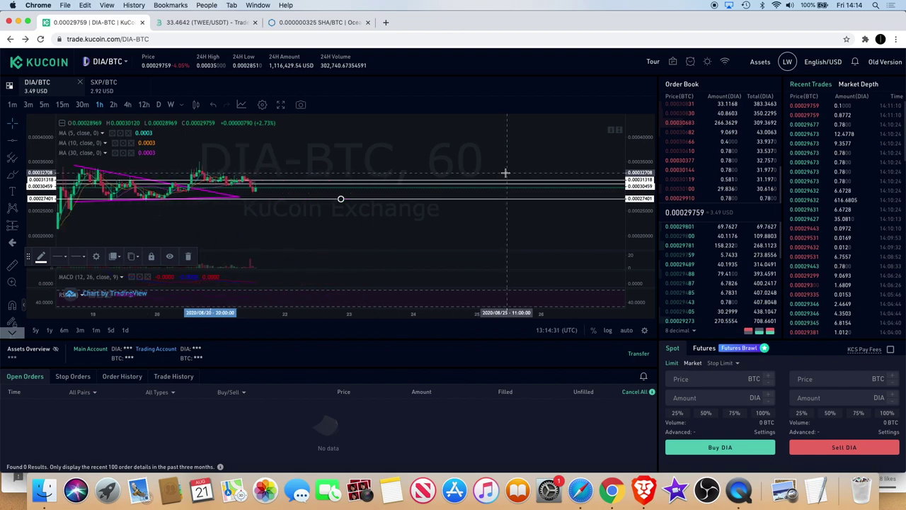
pyautogui.scroll(-3, 505, 173)
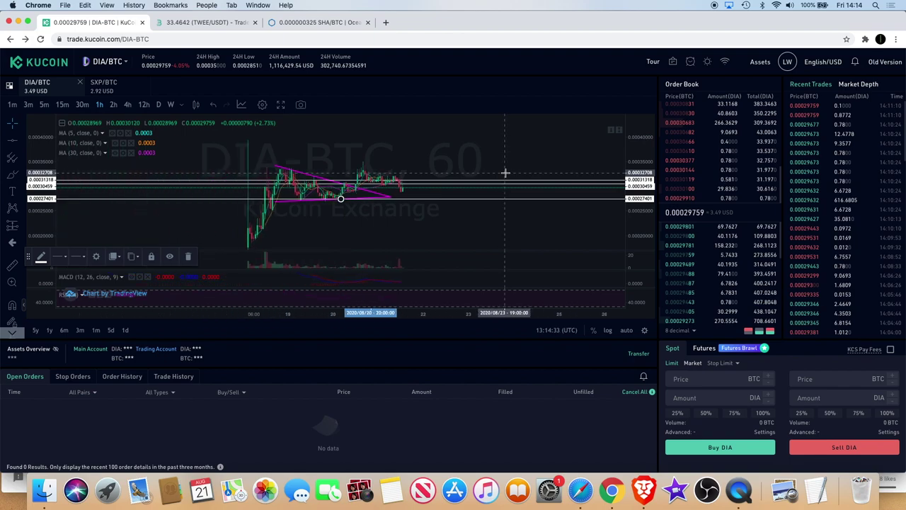
pyautogui.scroll(-5, 506, 173)
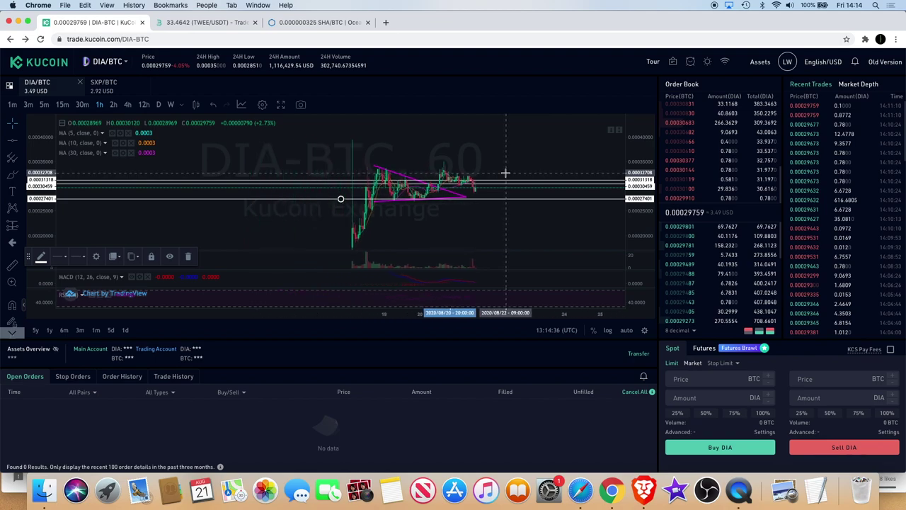
pyautogui.scroll(5, 506, 173)
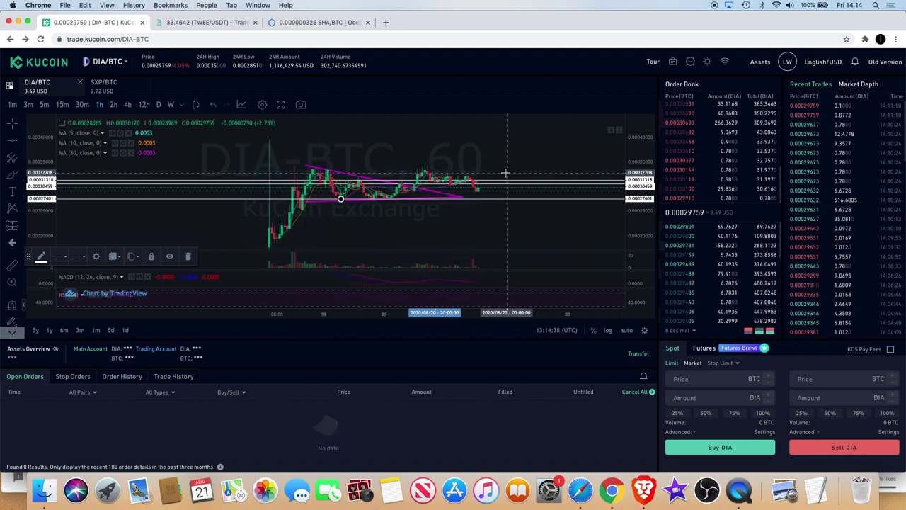
pyautogui.scroll(4, 477, 185)
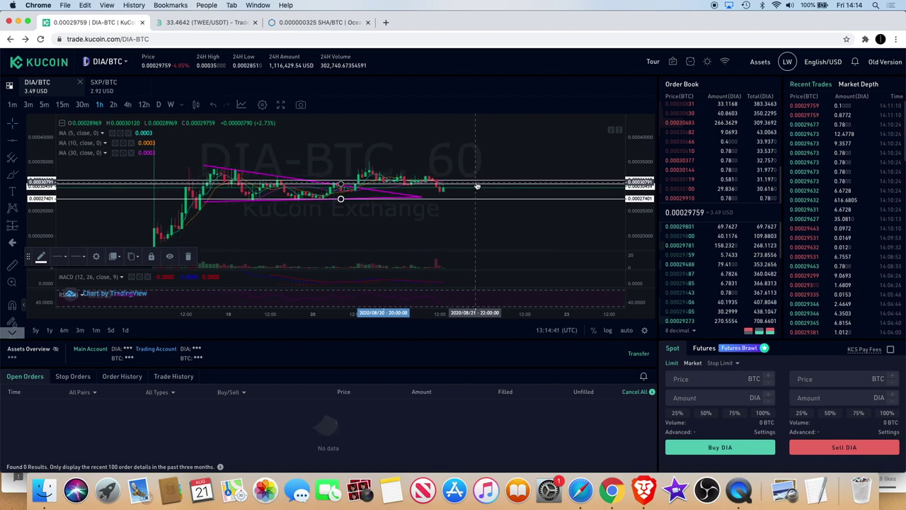
pyautogui.scroll(-2, 477, 185)
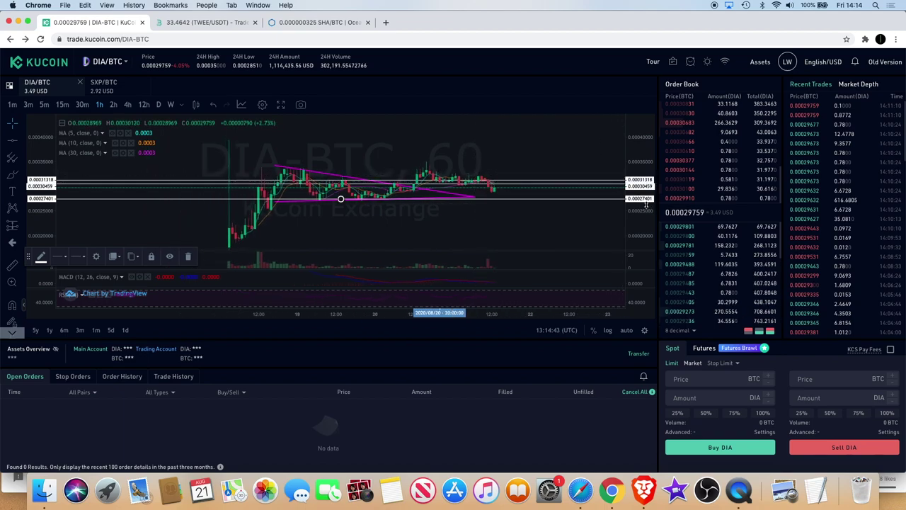
pyautogui.scroll(3, 647, 204)
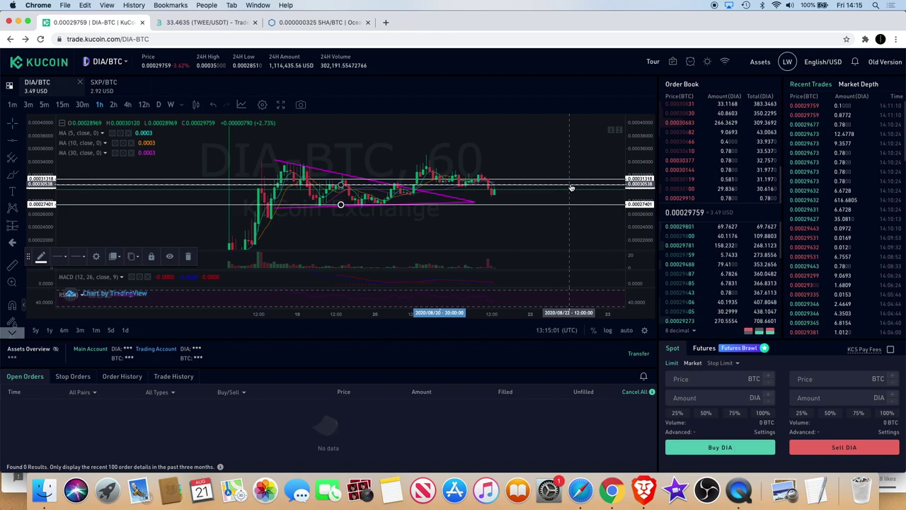
# Switch from KuCoin to the OceanEx tab showing the SHA/BTC chart
pyautogui.hscroll(-5, 527, 232)
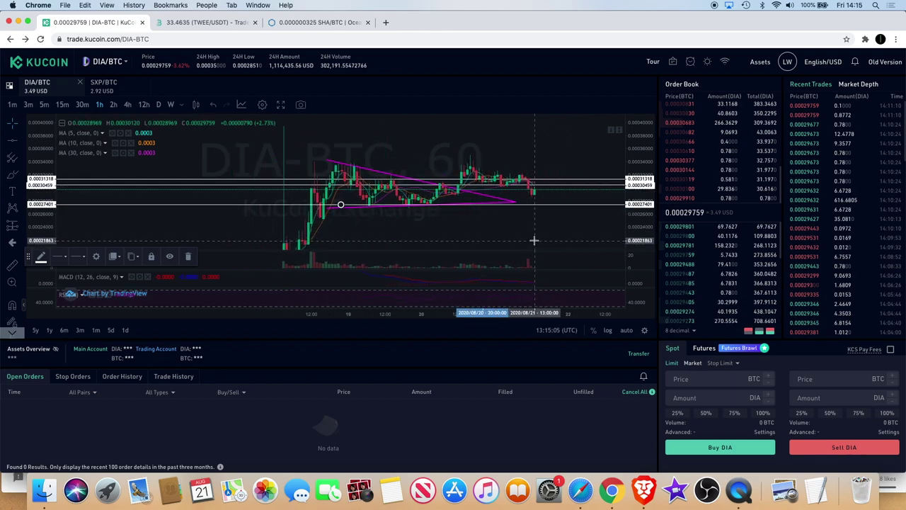
pyautogui.scroll(3, 530, 232)
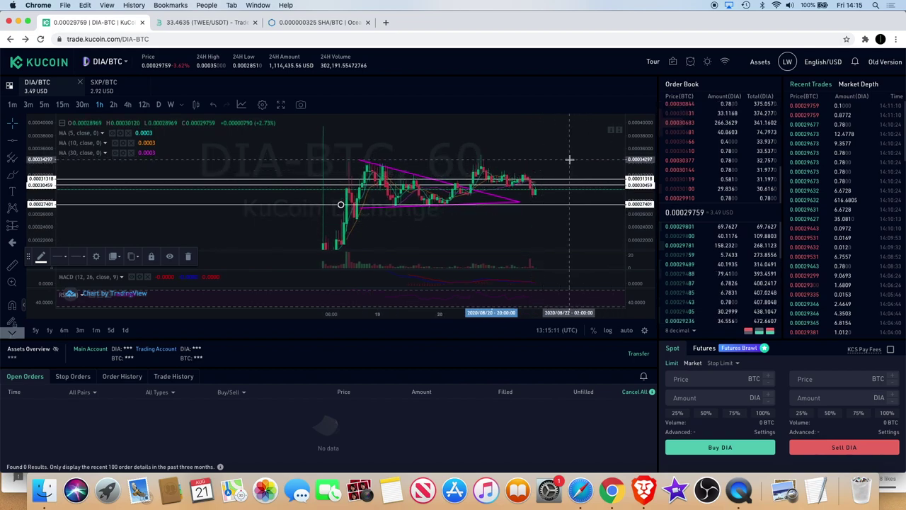
pyautogui.hscroll(5, 569, 199)
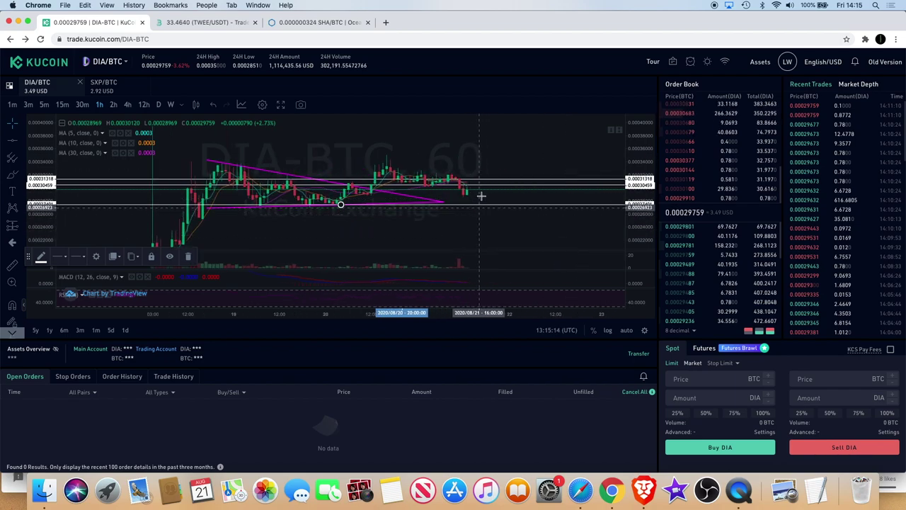
pyautogui.hscroll(-3, 508, 206)
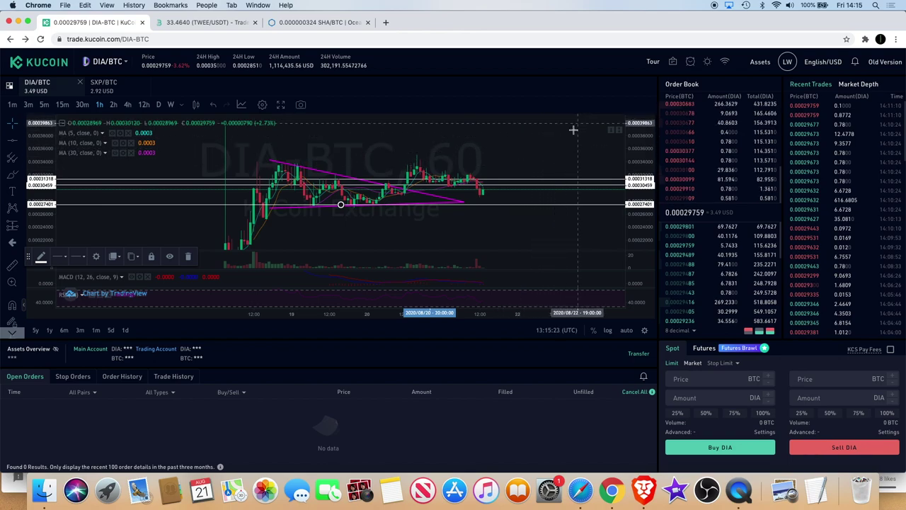
pyautogui.hscroll(-2, 509, 226)
pyautogui.scroll(3, 508, 245)
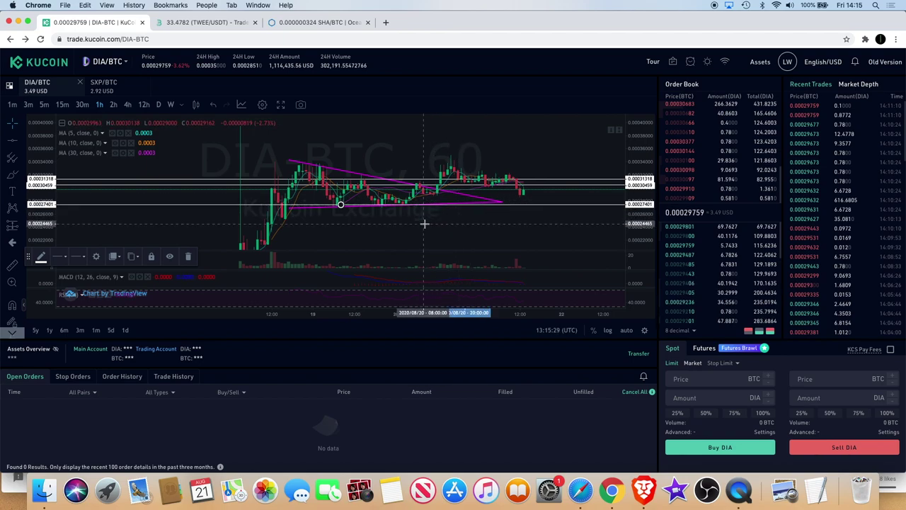
pyautogui.click(316, 22)
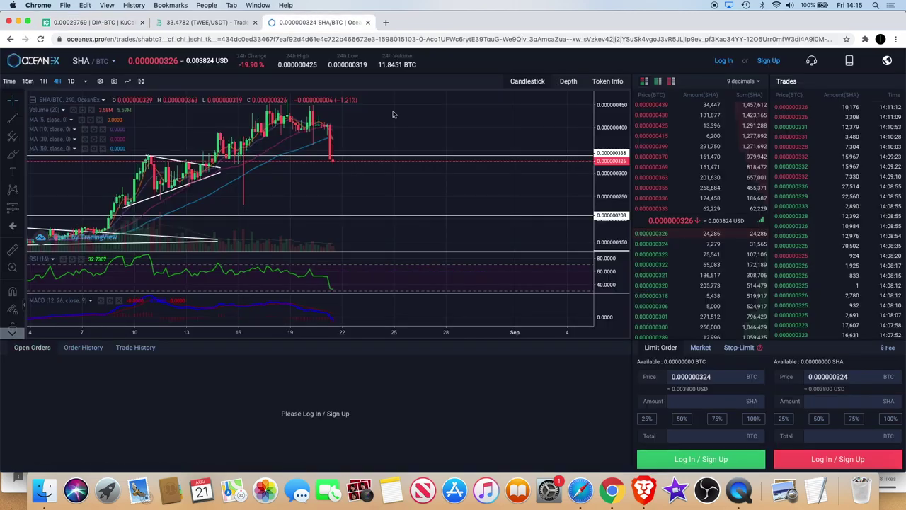
# Zoom and pan the SHA/BTC 4H chart around the recent breakout with trendlines and levels visible
pyautogui.scroll(-5, 393, 117)
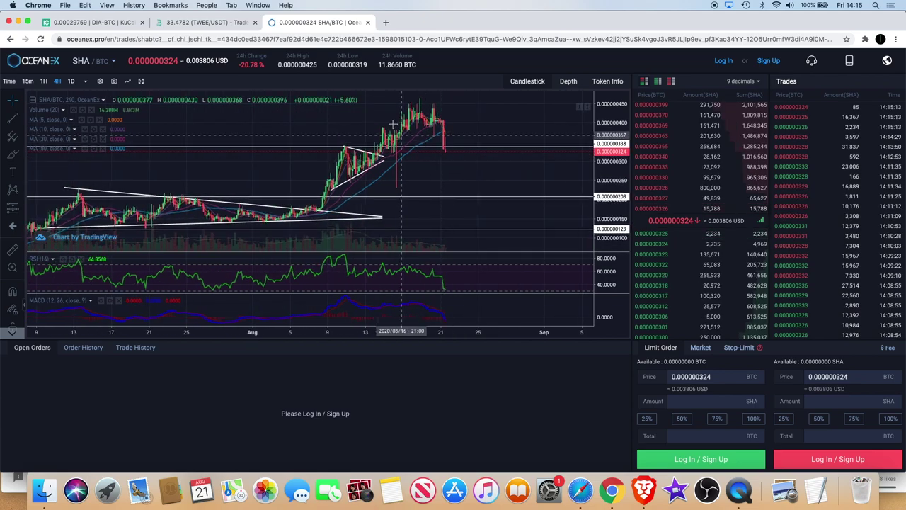
pyautogui.hscroll(-3, 429, 130)
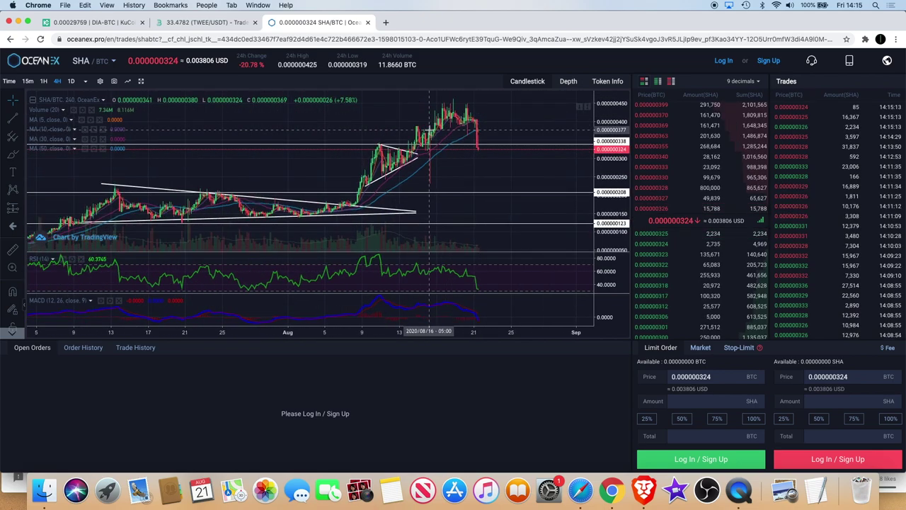
pyautogui.scroll(3, 429, 129)
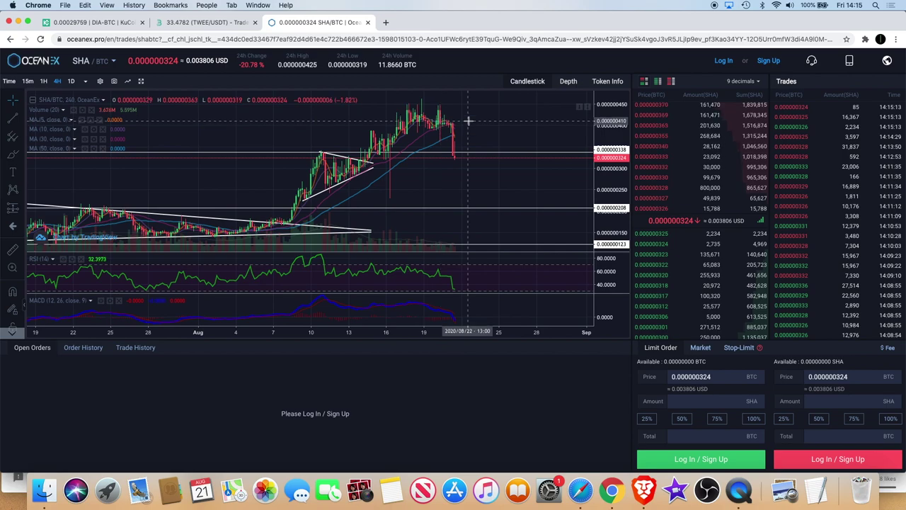
pyautogui.hscroll(-10, 464, 141)
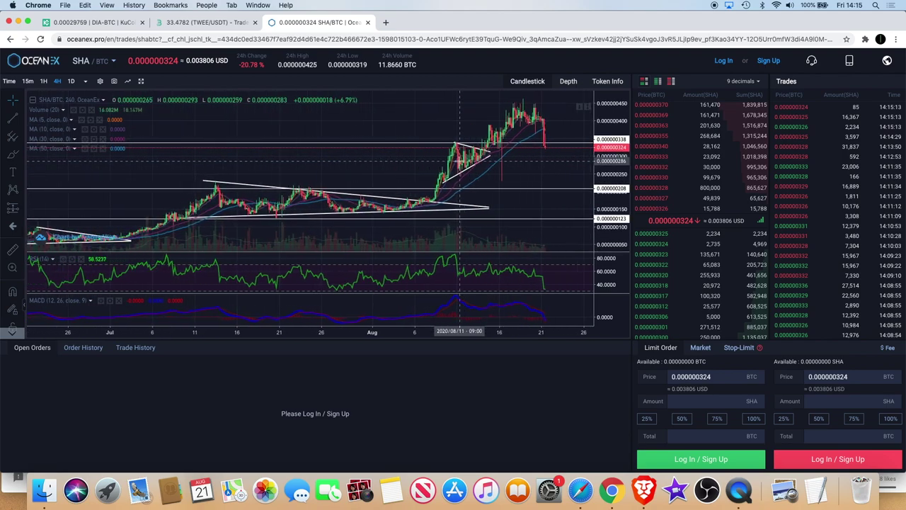
pyautogui.hscroll(10, 460, 161)
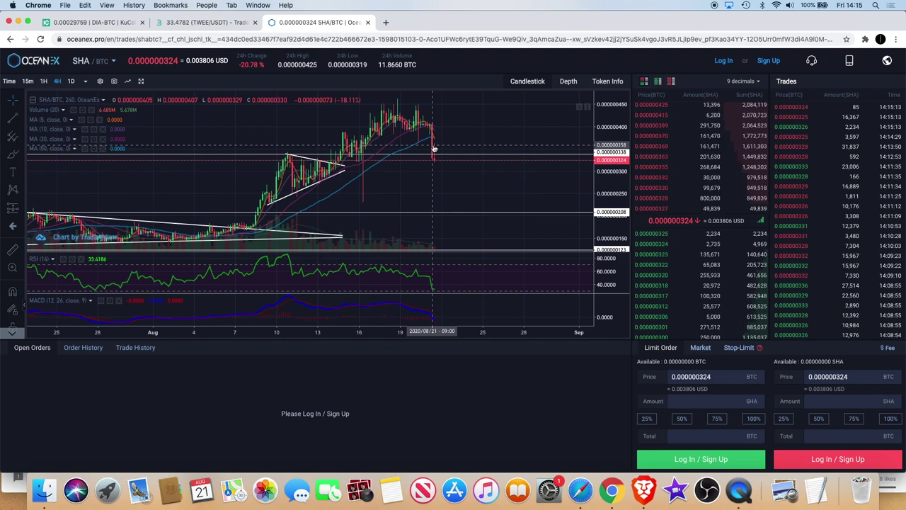
pyautogui.scroll(3, 433, 145)
pyautogui.scroll(-5, 429, 121)
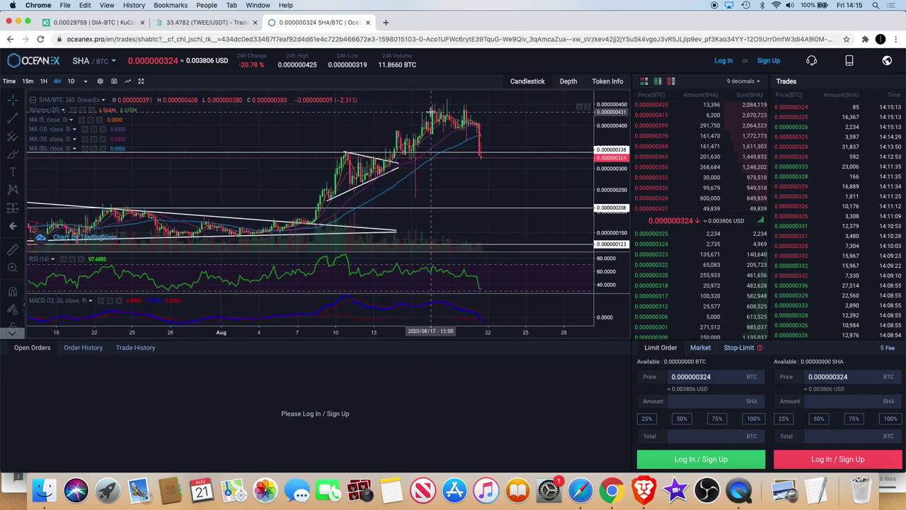
pyautogui.hscroll(3, 429, 151)
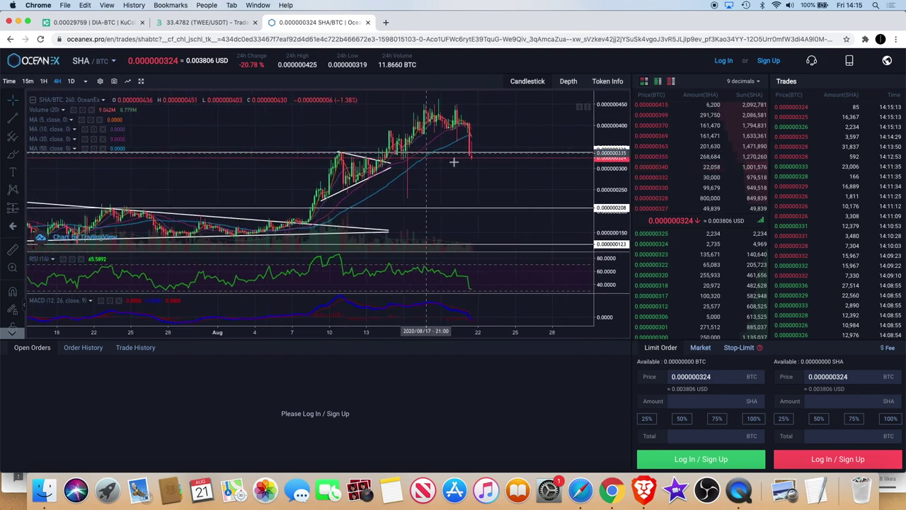
pyautogui.hscroll(3, 439, 135)
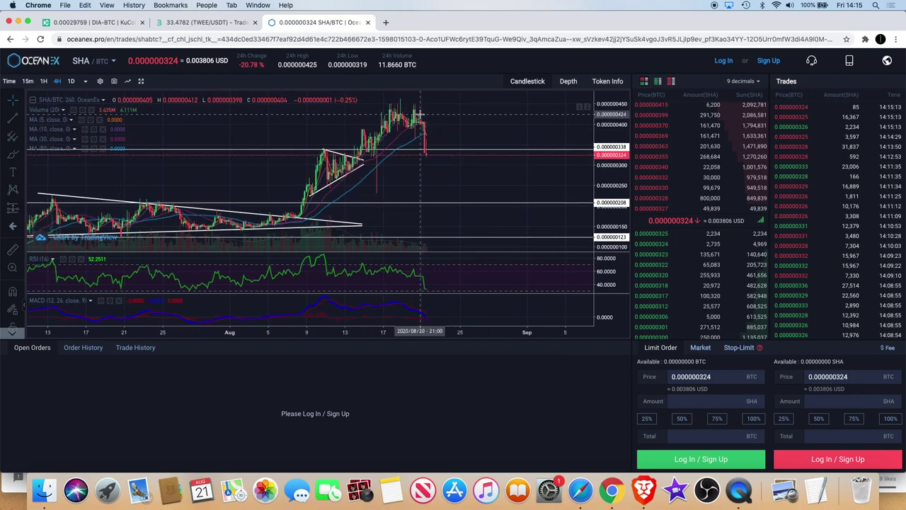
pyautogui.hscroll(-2, 429, 170)
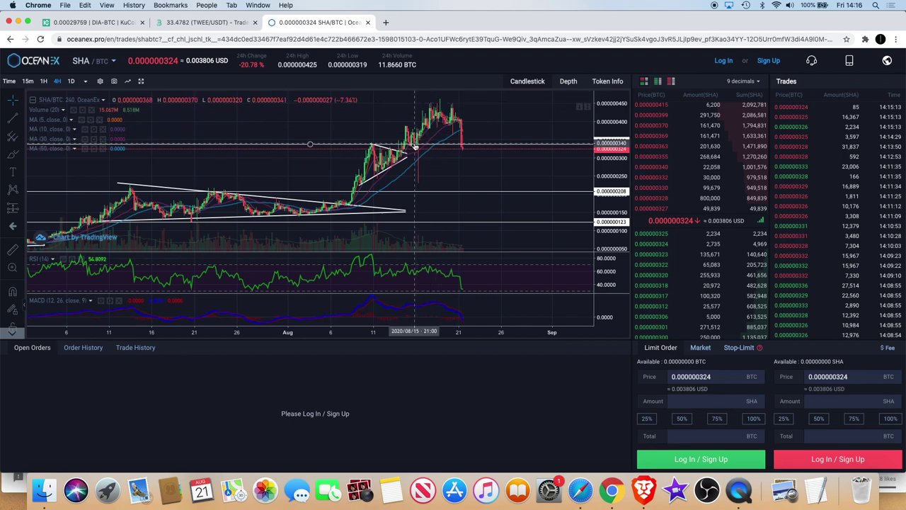
pyautogui.scroll(3, 418, 131)
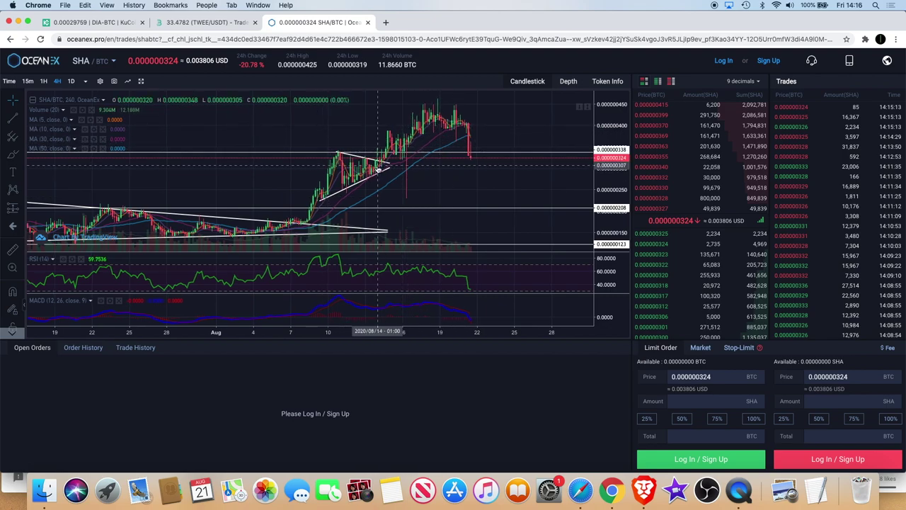
pyautogui.scroll(-3, 379, 168)
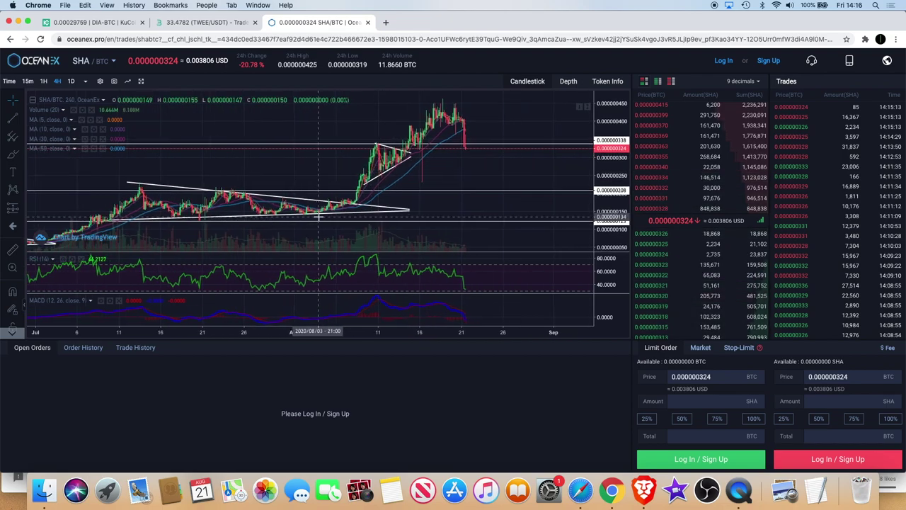
pyautogui.scroll(-4, 319, 218)
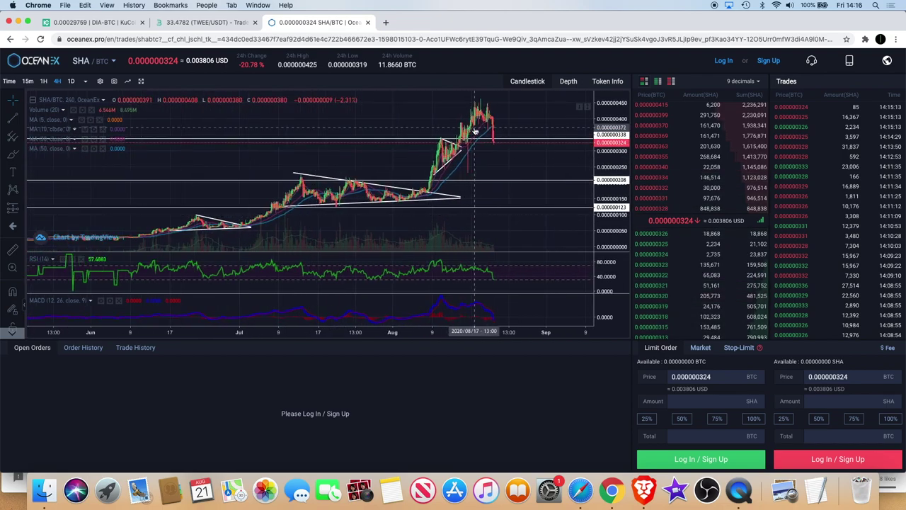
pyautogui.scroll(4, 475, 131)
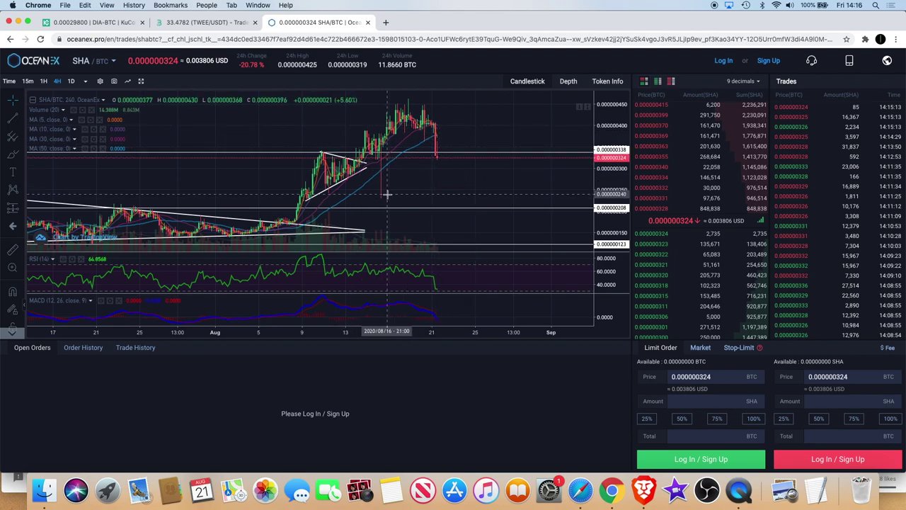
# Pan SHA/BTC slightly and zoom out until May through September is visible
pyautogui.moveTo(388, 142); pyautogui.dragTo(364, 160)
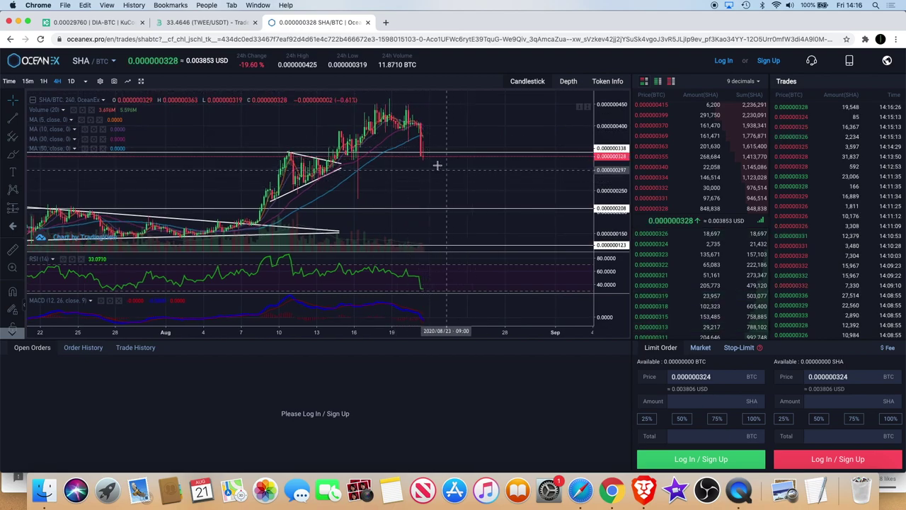
pyautogui.scroll(-5, 449, 170)
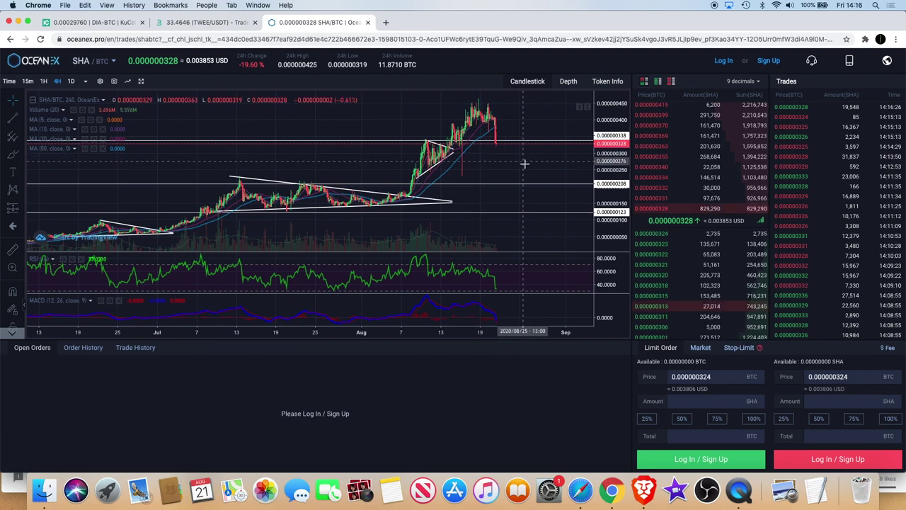
pyautogui.scroll(-4, 524, 164)
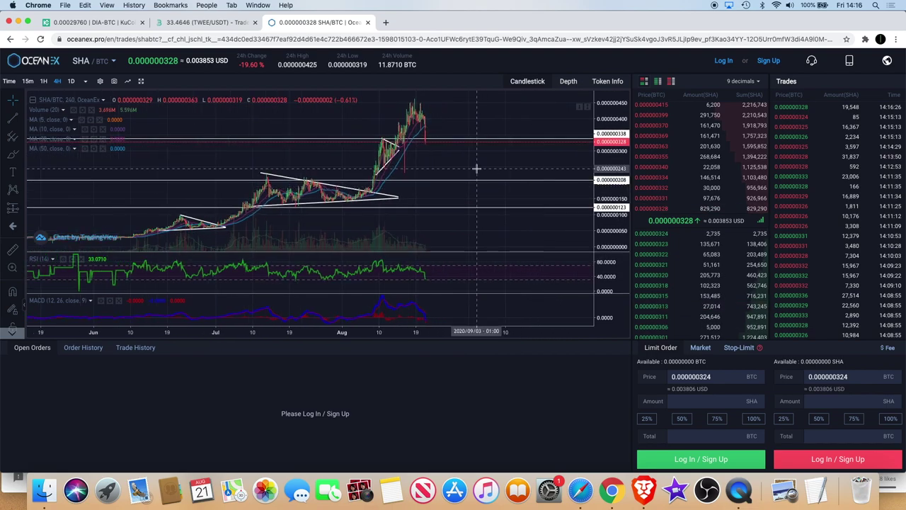
pyautogui.scroll(1, 478, 169)
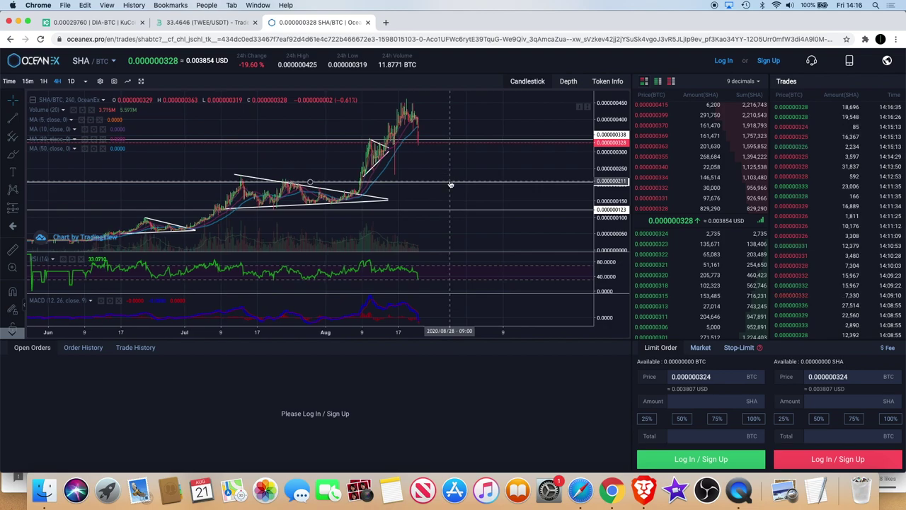
pyautogui.scroll(-1, 450, 183)
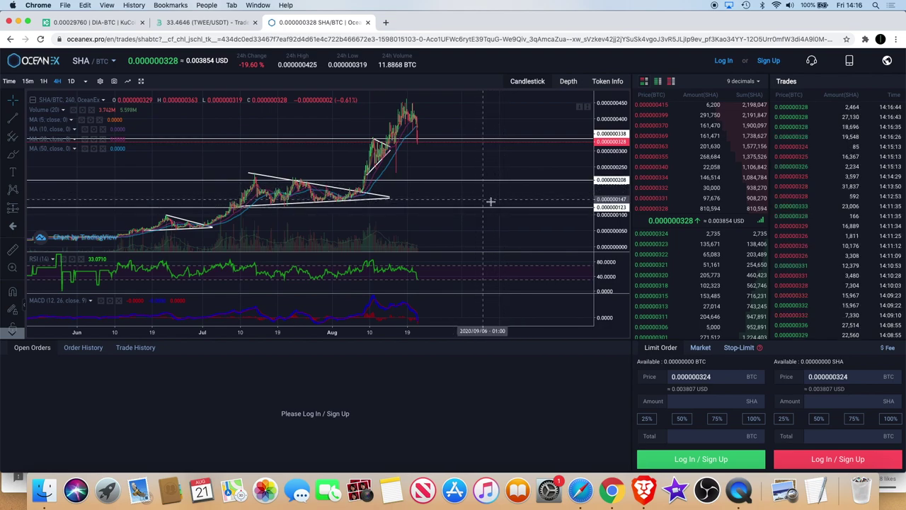
pyautogui.scroll(3, 493, 203)
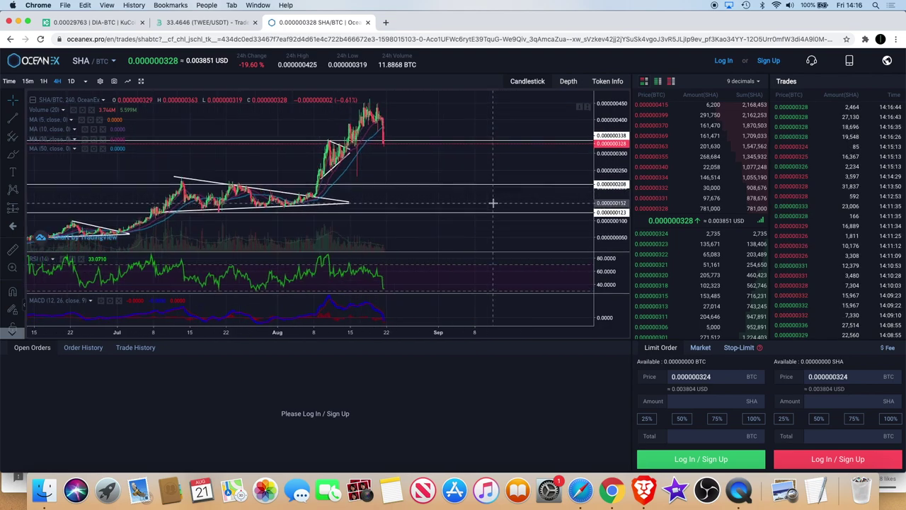
pyautogui.scroll(-4, 489, 211)
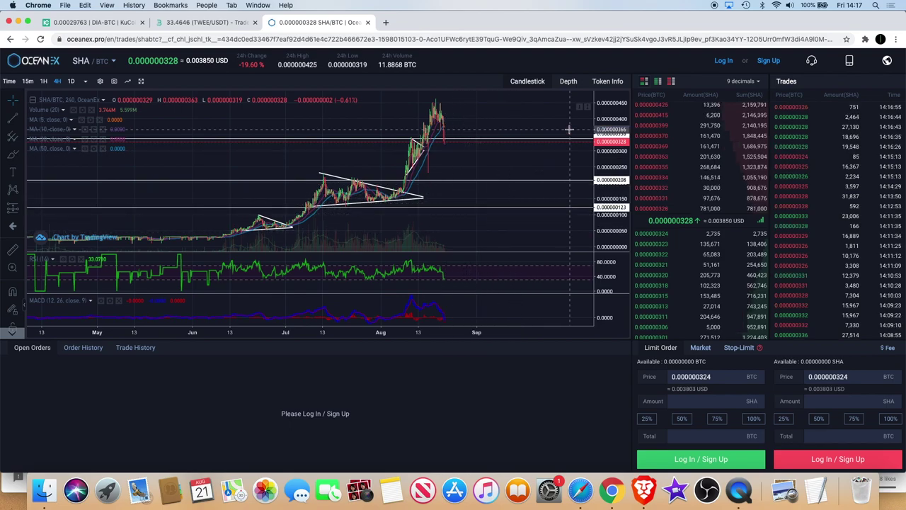
pyautogui.hscroll(5, 557, 152)
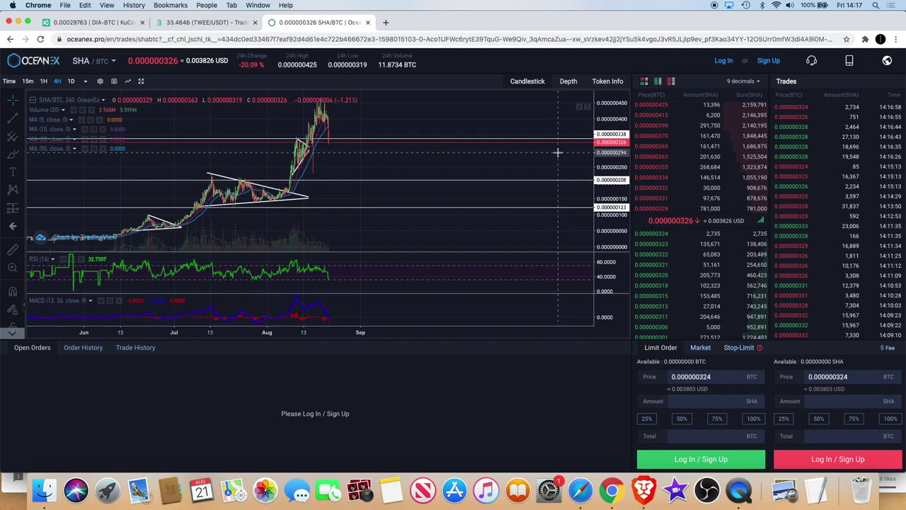
pyautogui.hscroll(3, 557, 151)
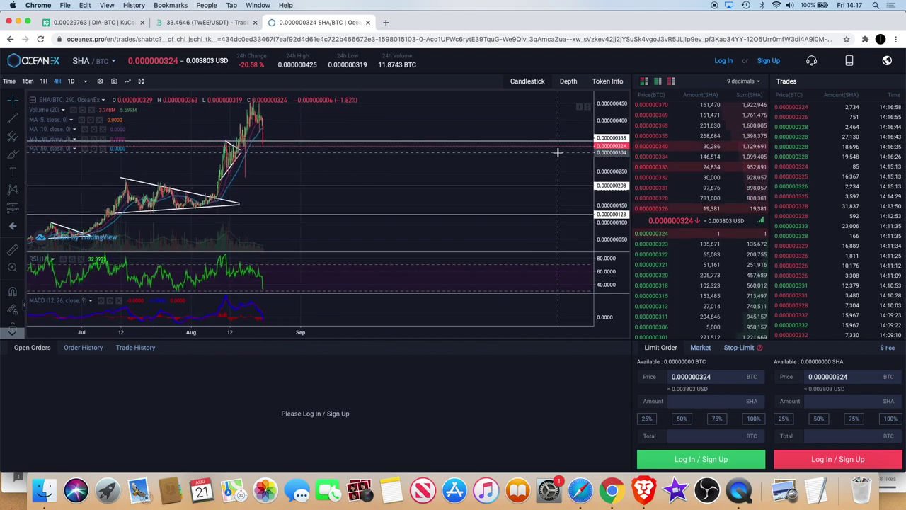
pyautogui.hscroll(-6, 464, 191)
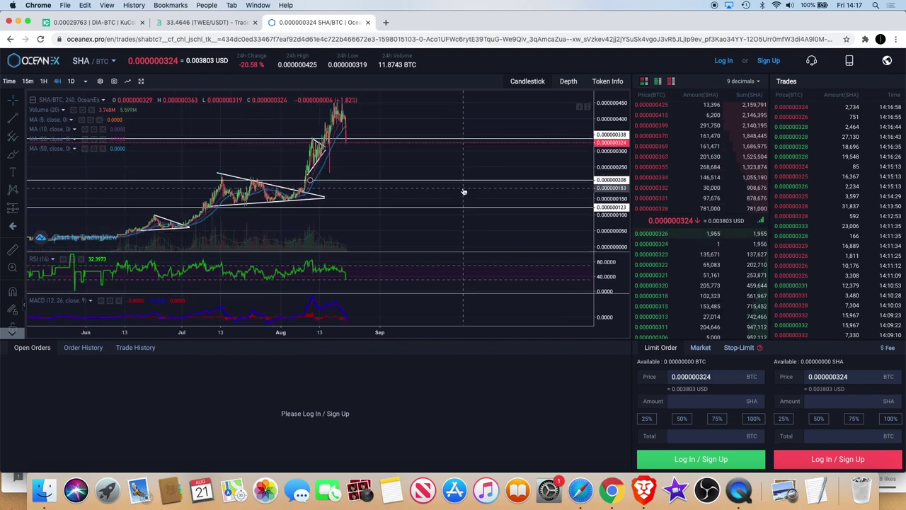
pyautogui.scroll(5, 463, 191)
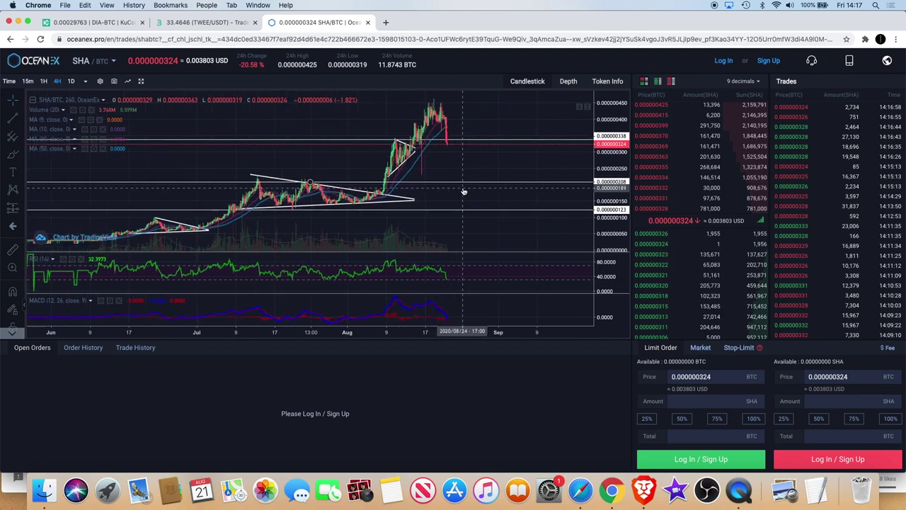
pyautogui.scroll(2, 464, 191)
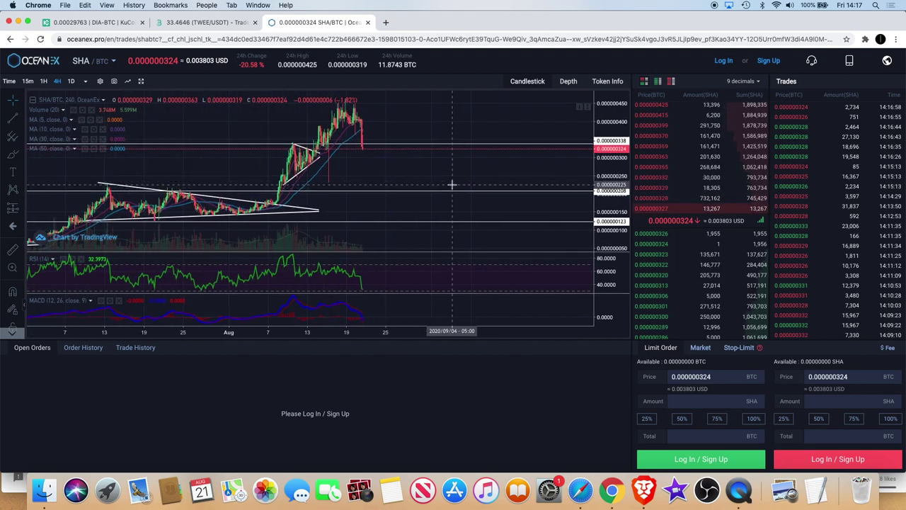
pyautogui.scroll(-3, 452, 184)
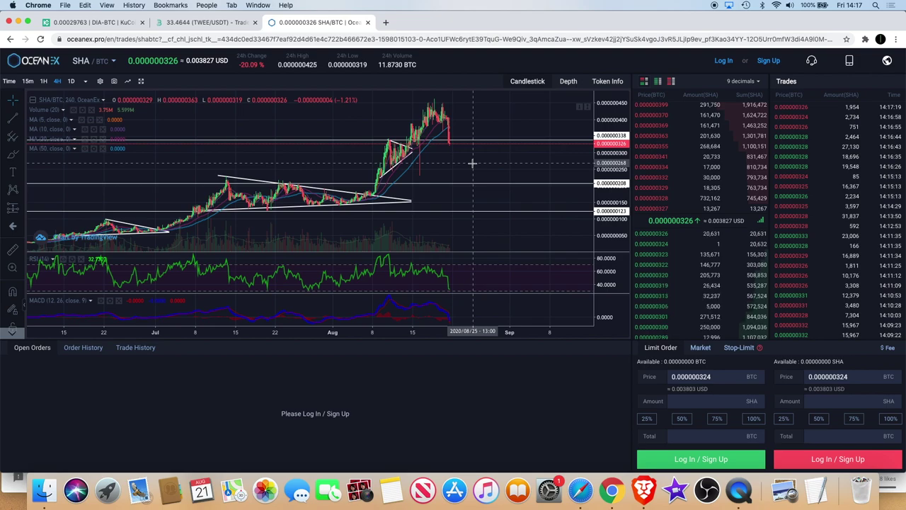
pyautogui.scroll(3, 472, 164)
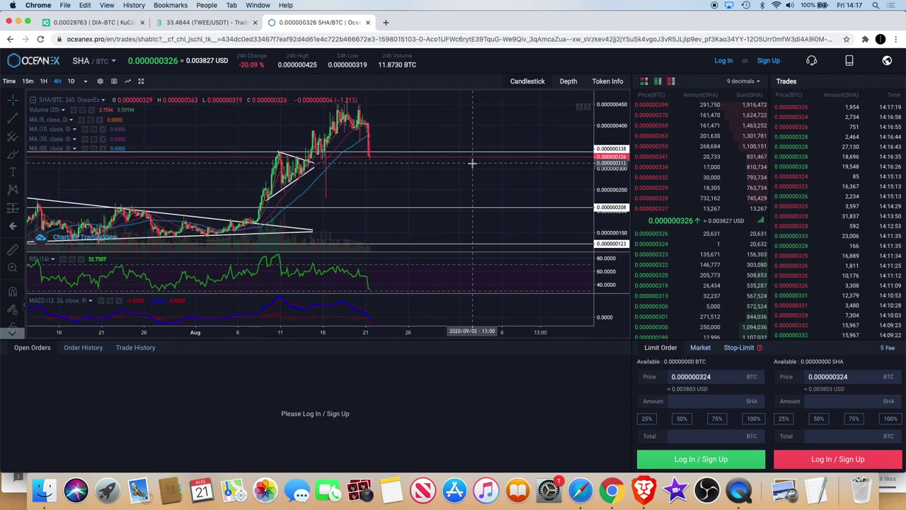
pyautogui.scroll(-3, 473, 163)
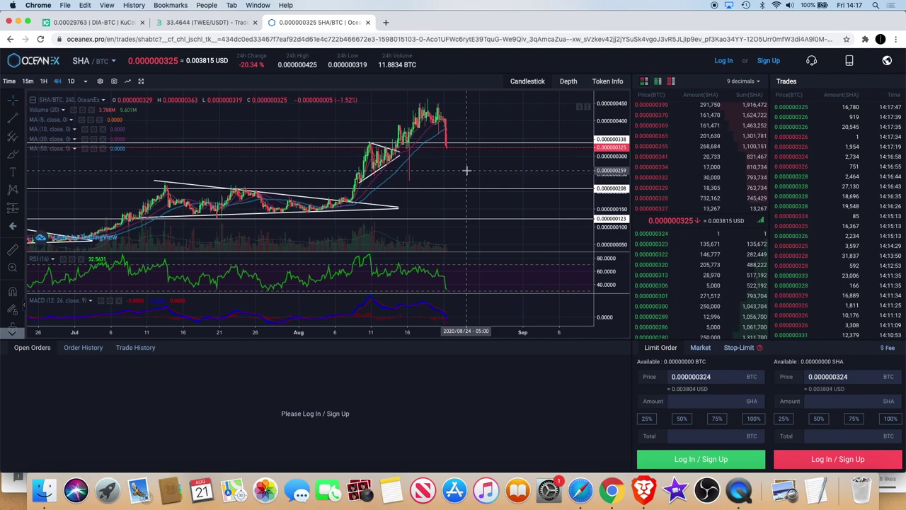
pyautogui.scroll(-5, 466, 170)
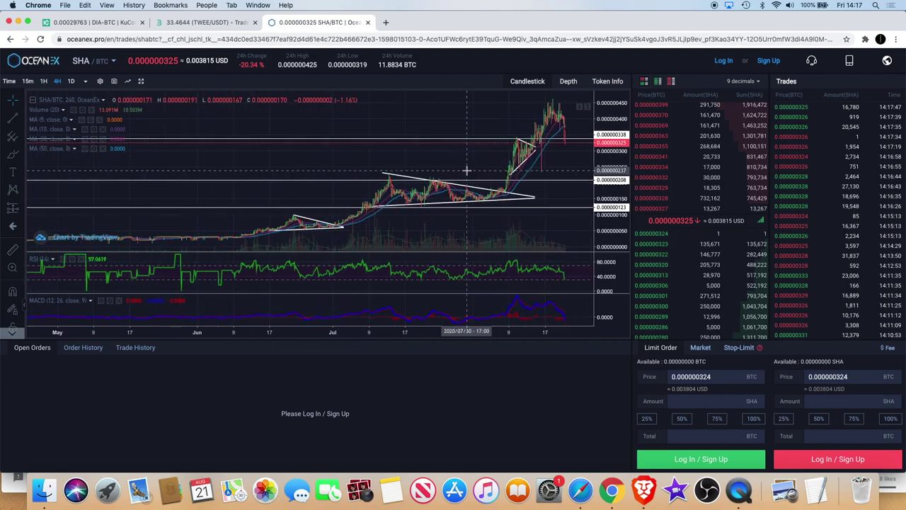
pyautogui.scroll(3, 467, 170)
pyautogui.scroll(1, 466, 170)
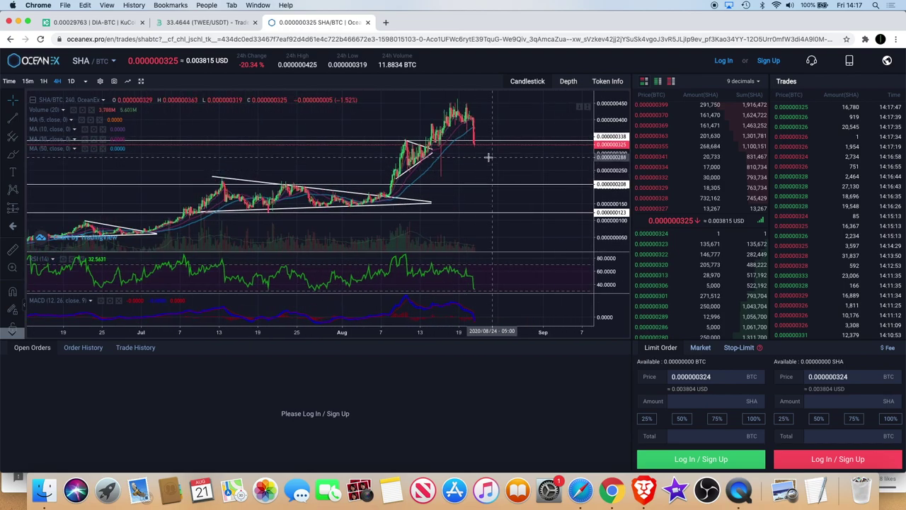
pyautogui.scroll(2, 491, 172)
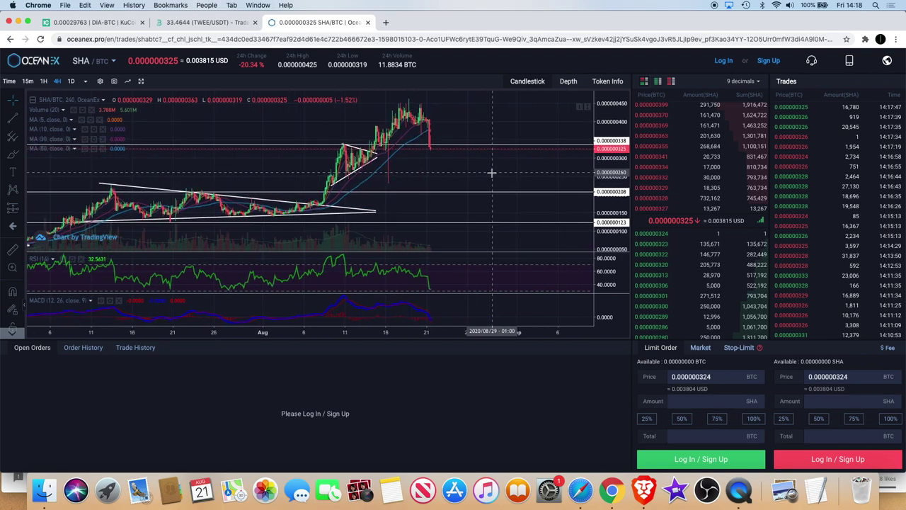
pyautogui.scroll(1, 469, 178)
pyautogui.scroll(-2, 469, 178)
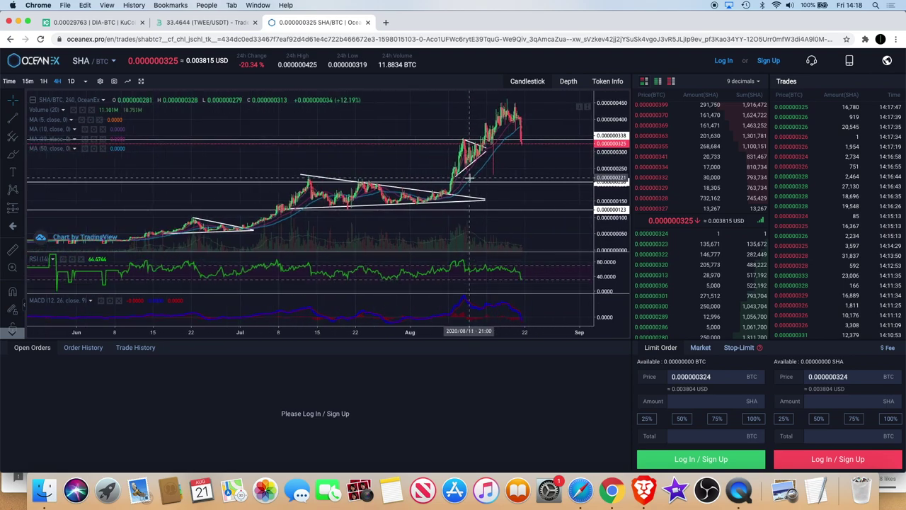
pyautogui.scroll(3, 469, 178)
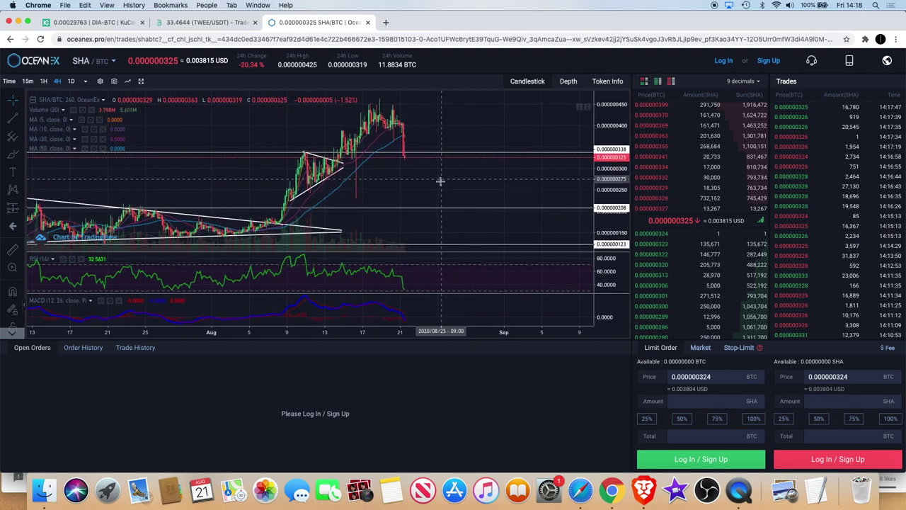
pyautogui.scroll(-4, 445, 182)
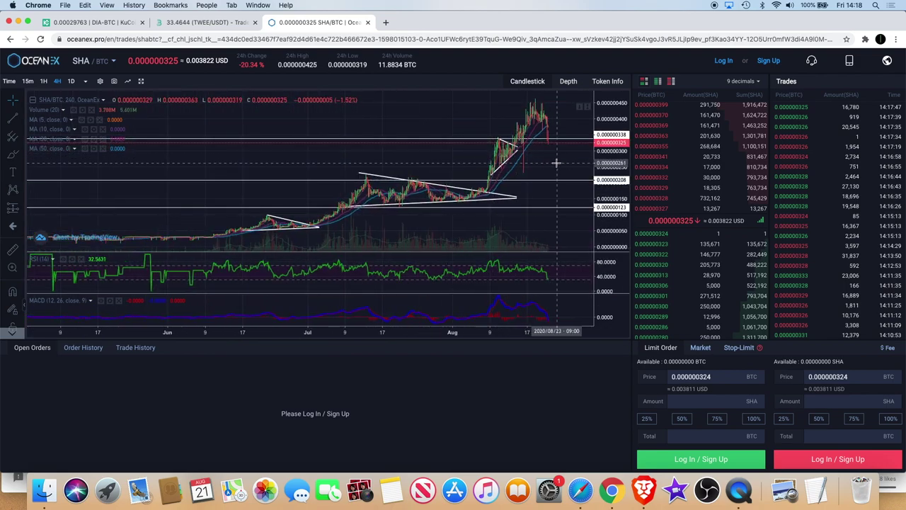
pyautogui.scroll(3, 520, 172)
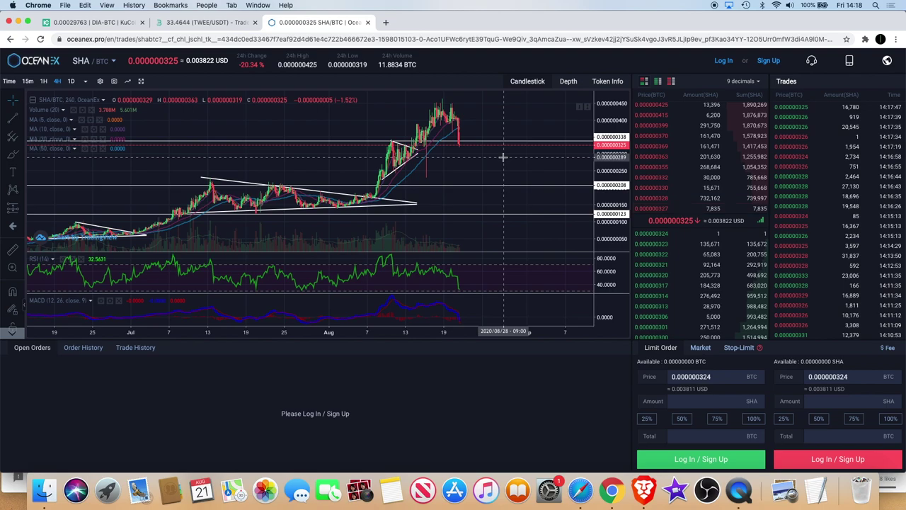
pyautogui.scroll(3, 502, 157)
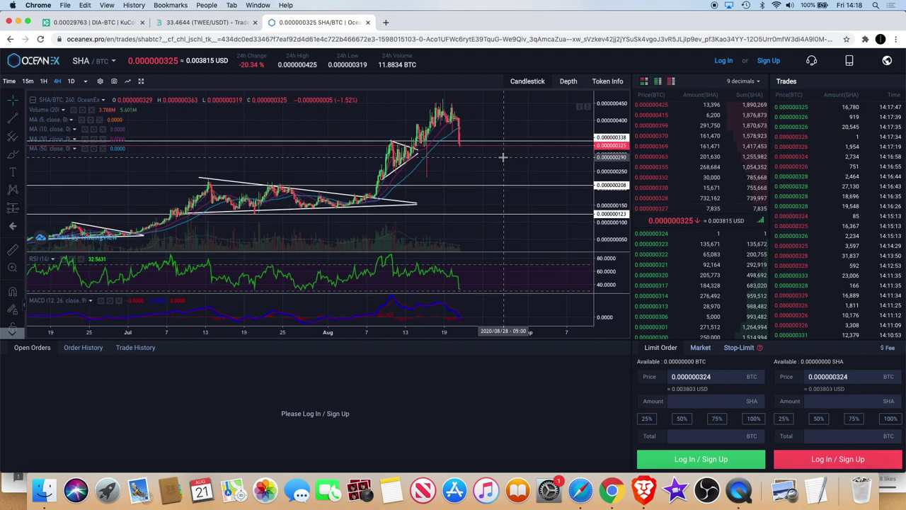
pyautogui.scroll(-5, 503, 158)
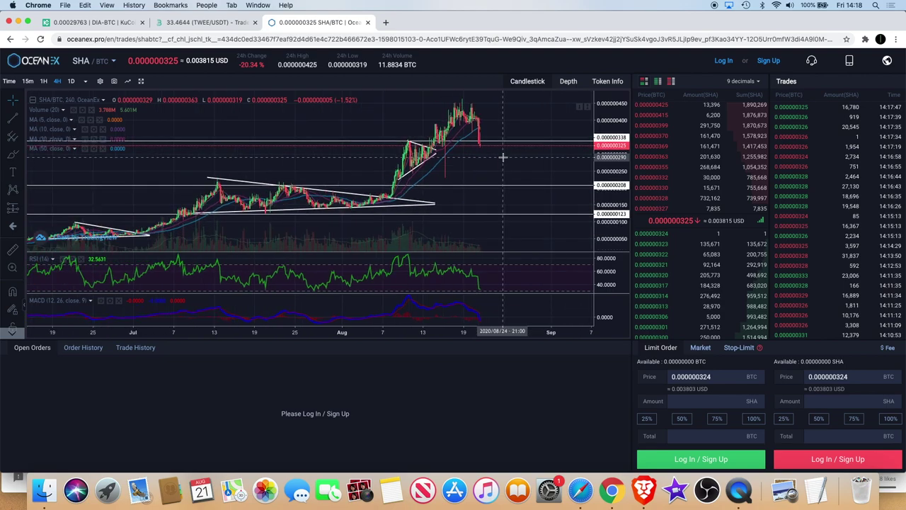
pyautogui.scroll(3, 503, 157)
pyautogui.hscroll(1, 502, 157)
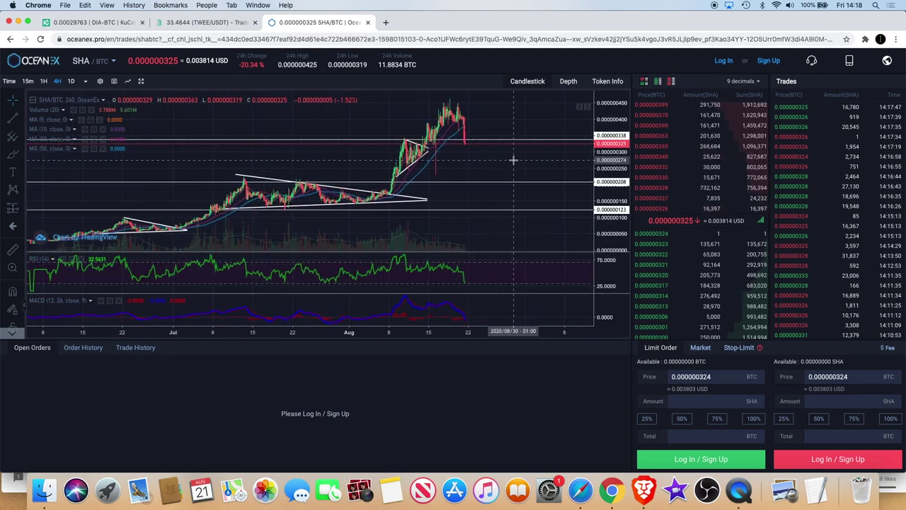
pyautogui.hscroll(-2, 517, 156)
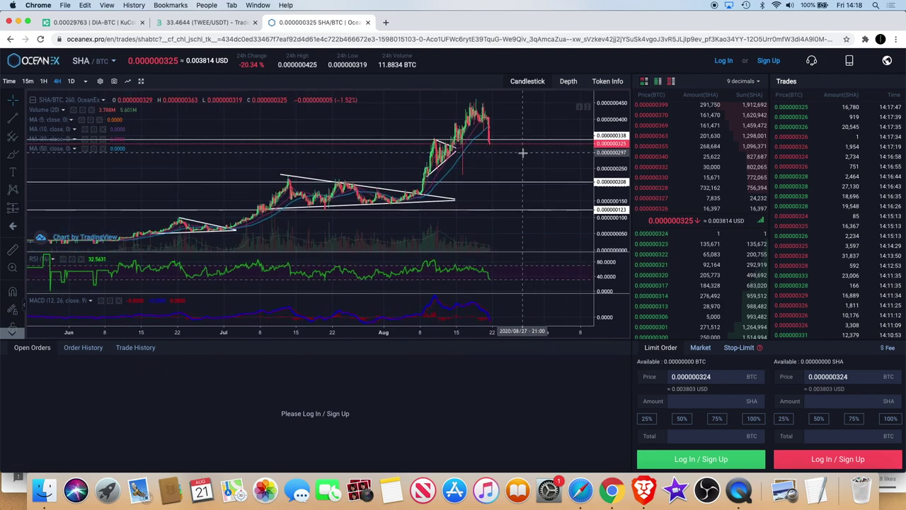
pyautogui.hscroll(5, 523, 152)
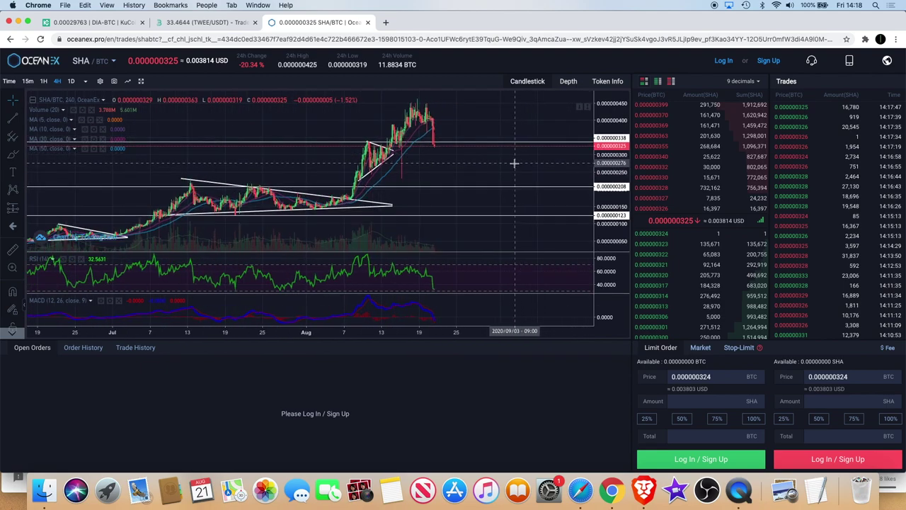
pyautogui.hscroll(-3, 514, 163)
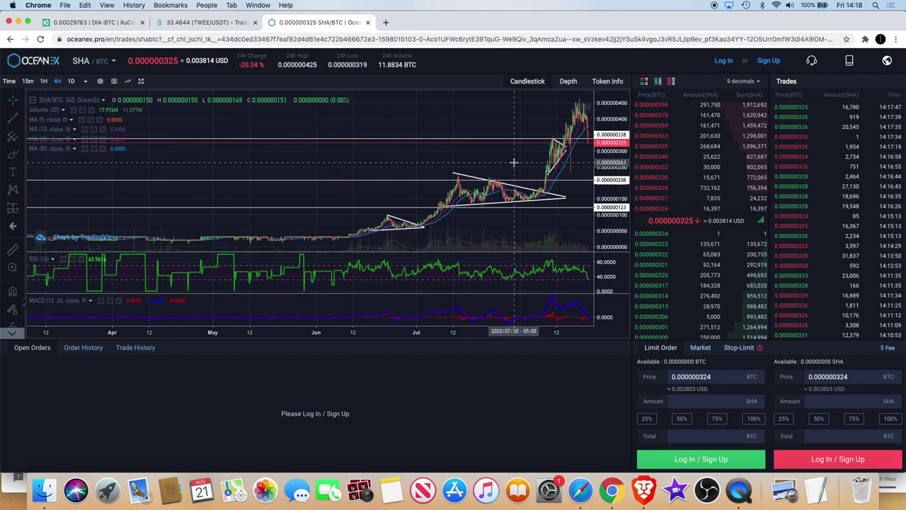
pyautogui.hscroll(2, 514, 163)
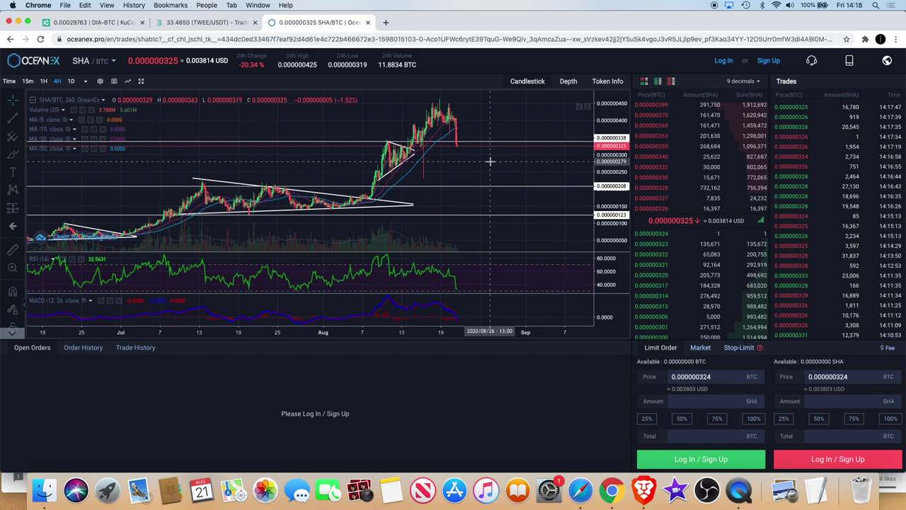
pyautogui.hscroll(-3, 490, 161)
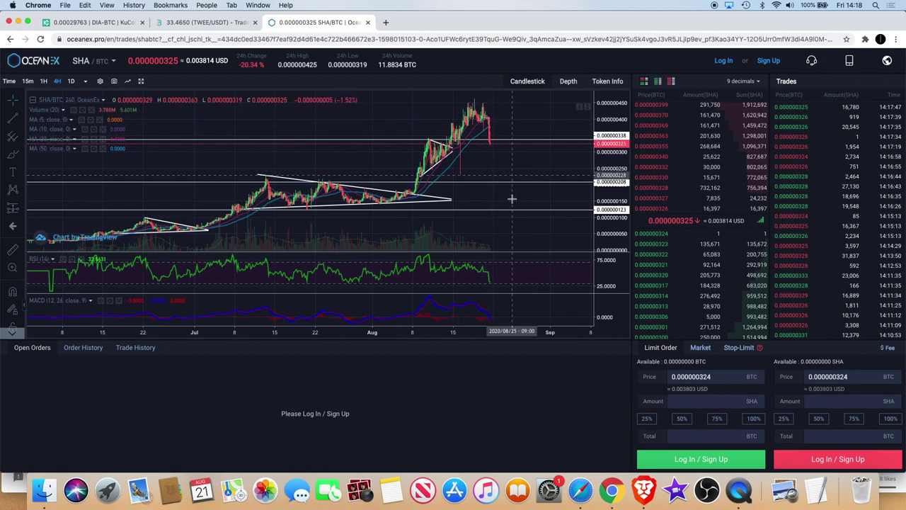
pyautogui.scroll(2, 537, 172)
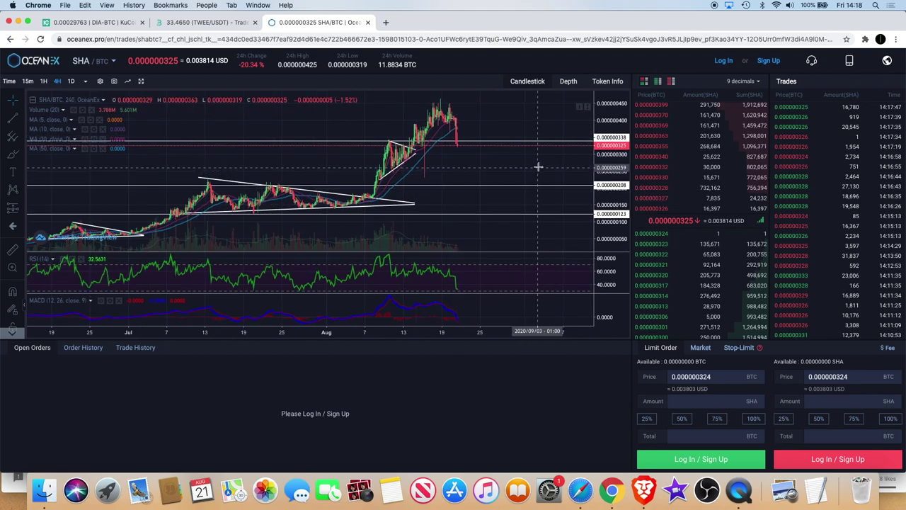
pyautogui.scroll(-3, 541, 163)
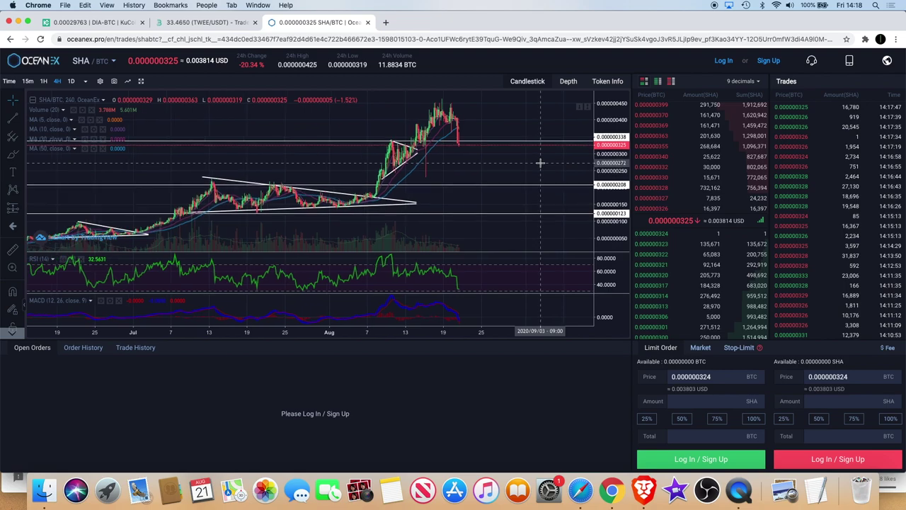
pyautogui.scroll(1, 542, 160)
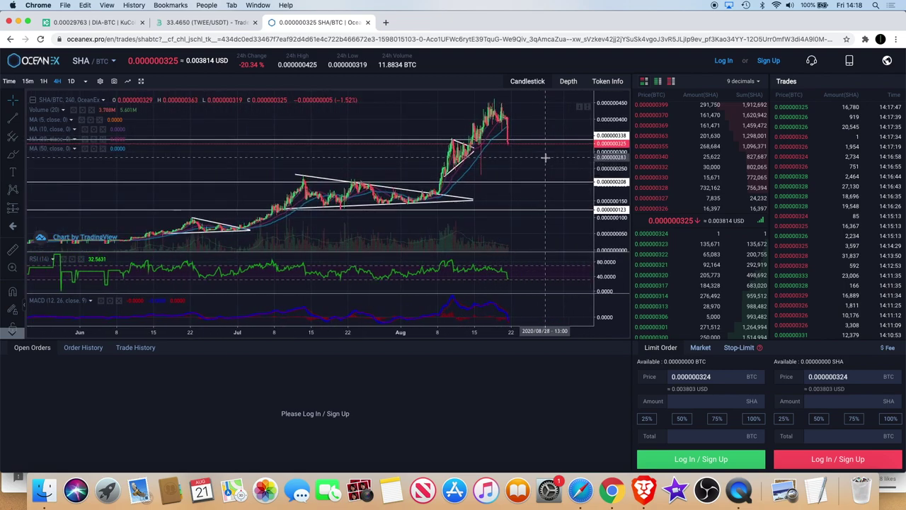
pyautogui.scroll(1, 547, 162)
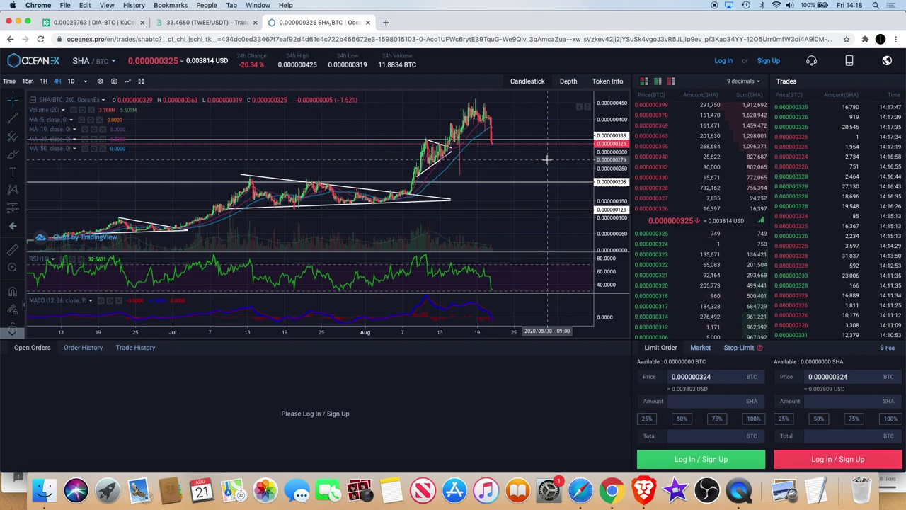
pyautogui.scroll(-3, 547, 160)
pyautogui.scroll(2, 546, 161)
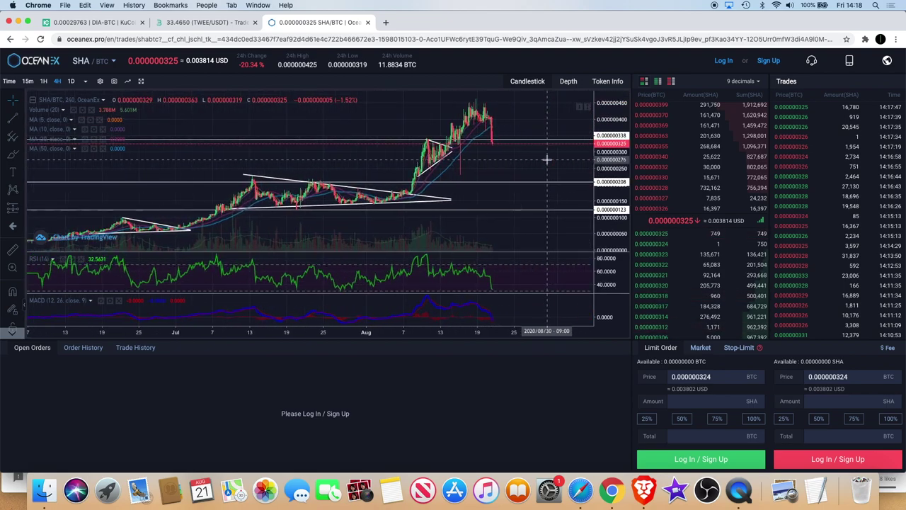
pyautogui.scroll(2, 546, 159)
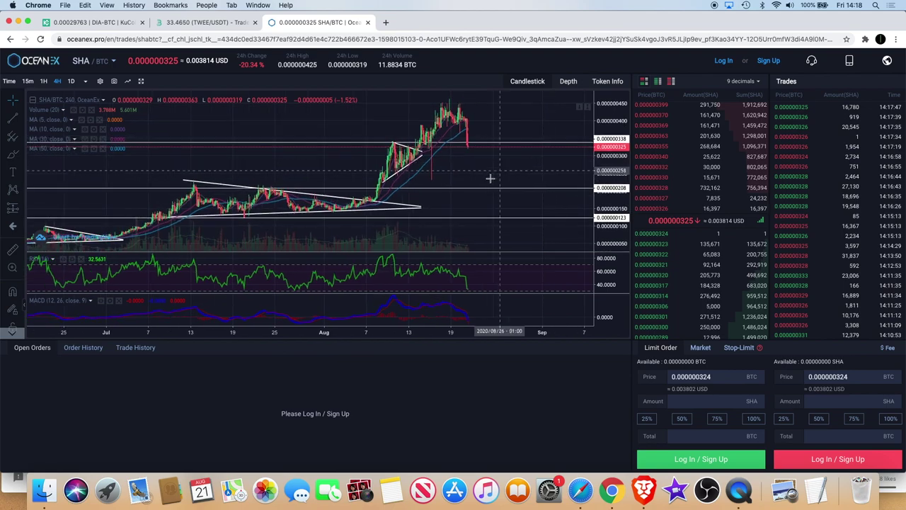
pyautogui.scroll(-3, 519, 173)
pyautogui.scroll(3, 517, 170)
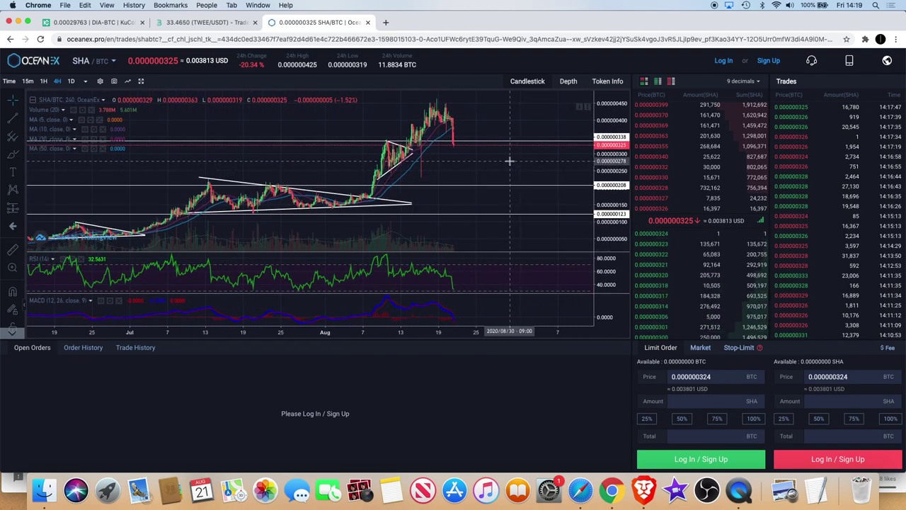
pyautogui.scroll(-1, 509, 161)
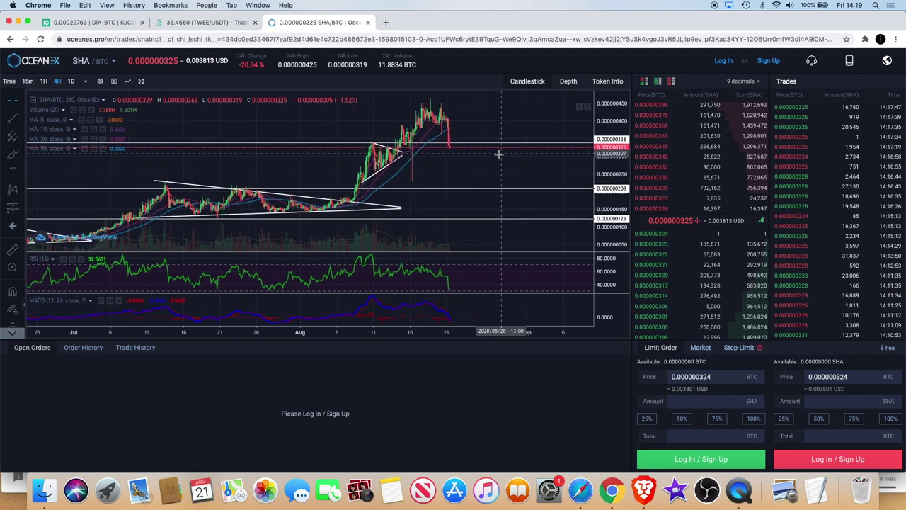
pyautogui.scroll(-3, 508, 175)
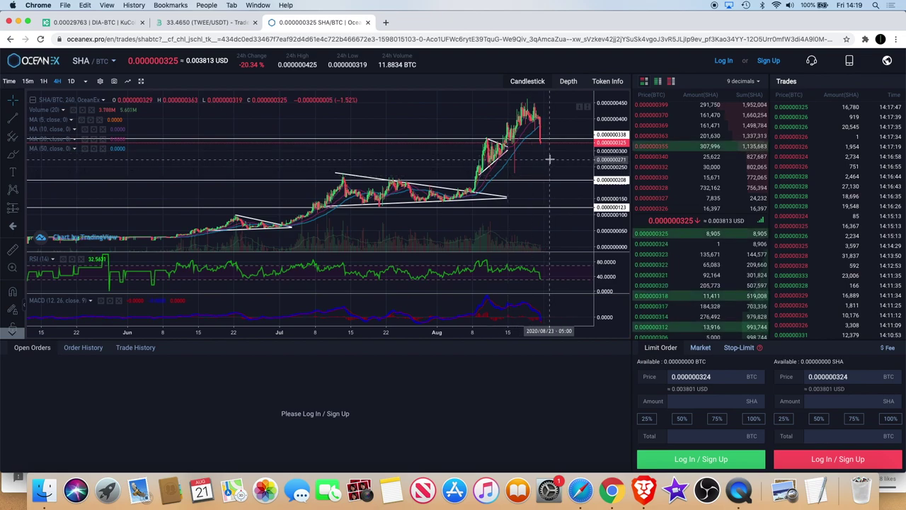
pyautogui.scroll(3, 549, 160)
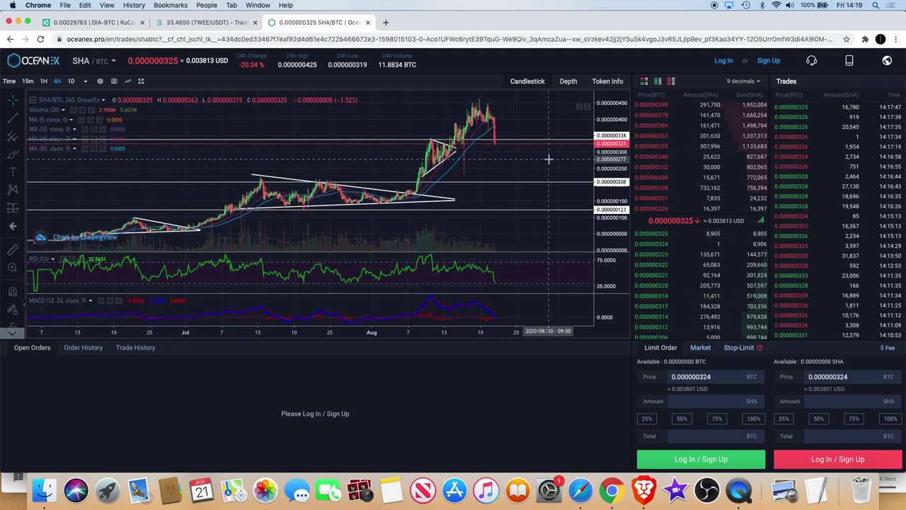
pyautogui.scroll(3, 549, 160)
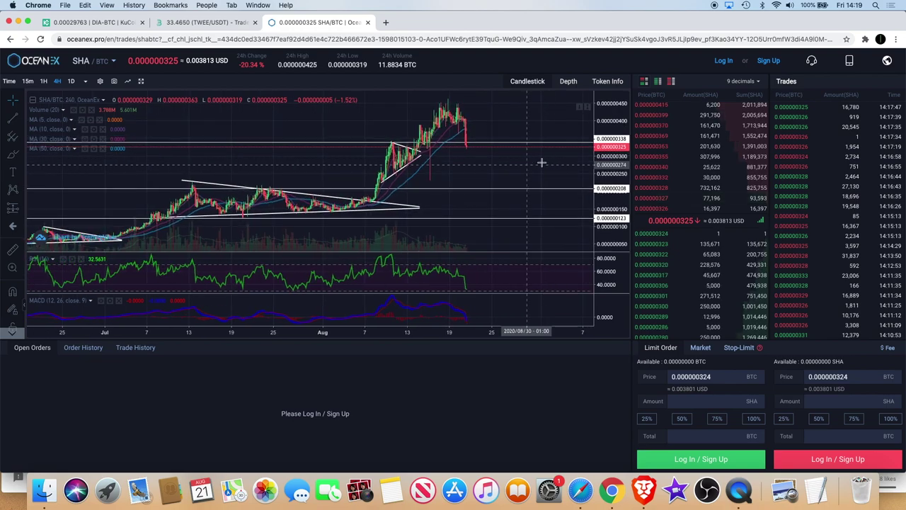
pyautogui.scroll(-3, 542, 166)
# Zoom the SHA/BTC chart out and back in to frame the price history
pyautogui.scroll(4, 541, 167)
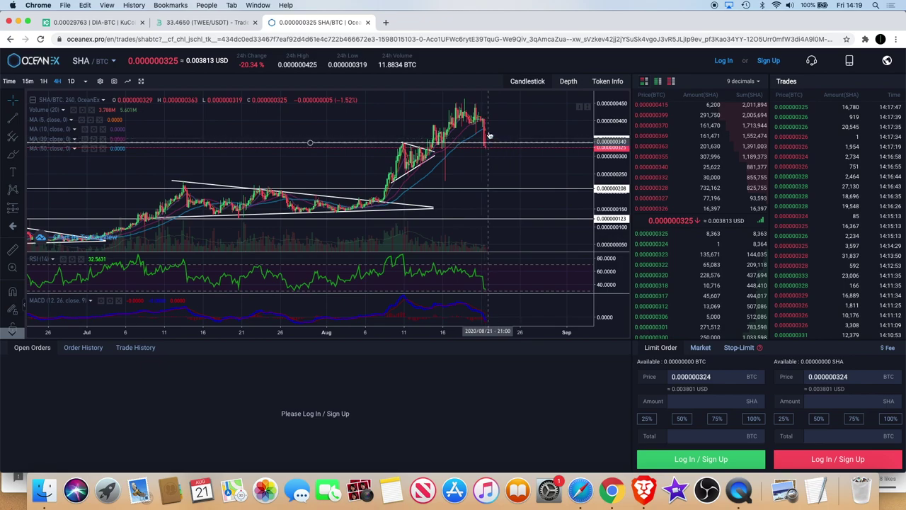
pyautogui.scroll(2, 504, 152)
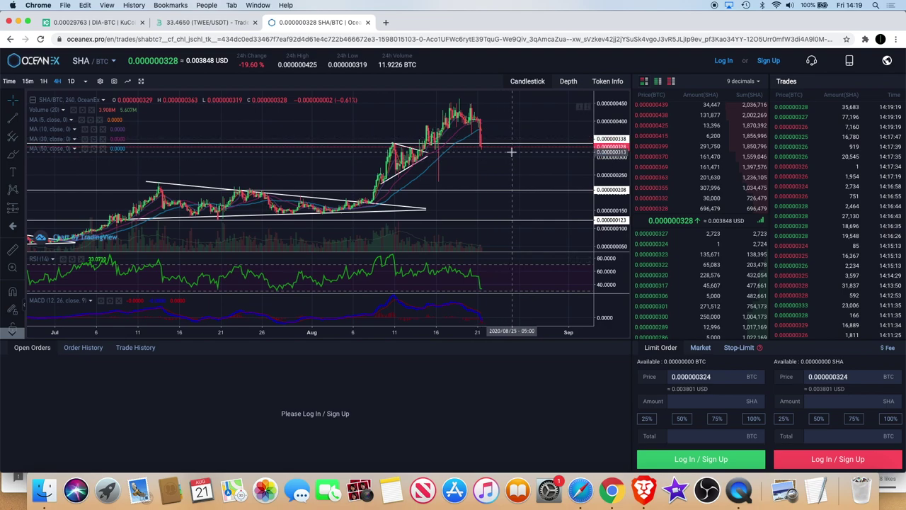
pyautogui.scroll(3, 488, 147)
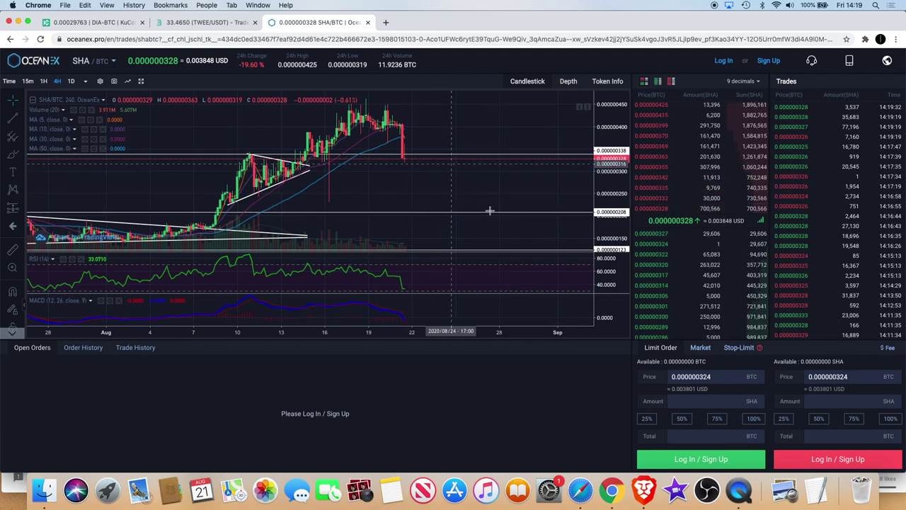
pyautogui.scroll(-5, 540, 185)
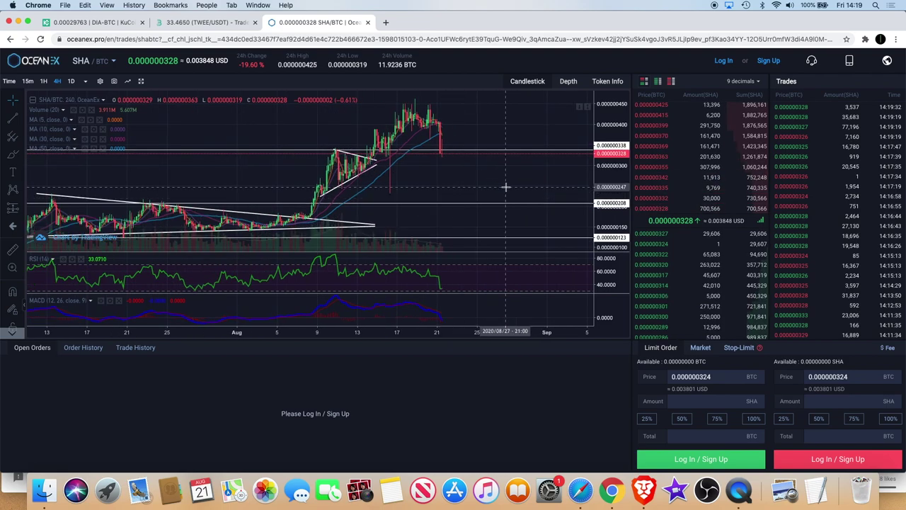
pyautogui.scroll(-5, 505, 186)
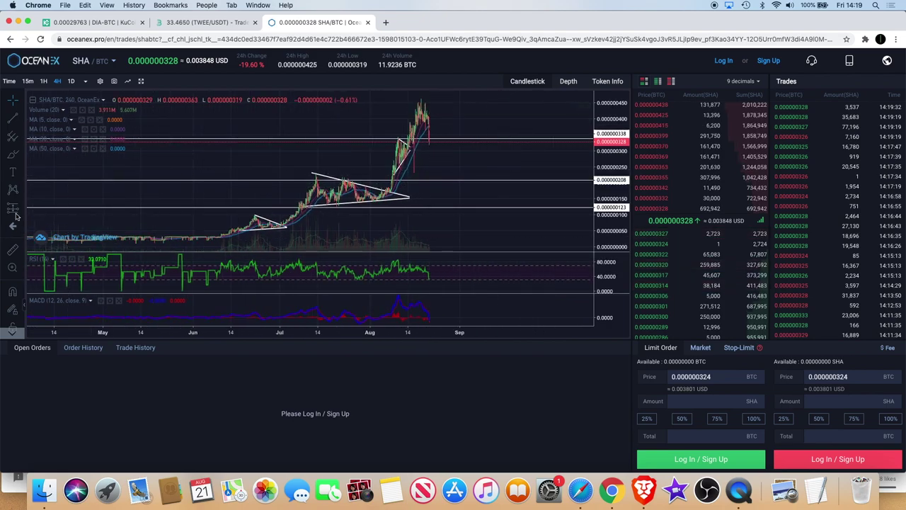
# Draw a Fib retracement from the August low to the 0.000000467 peak, extending its base lower
pyautogui.click(23, 139)
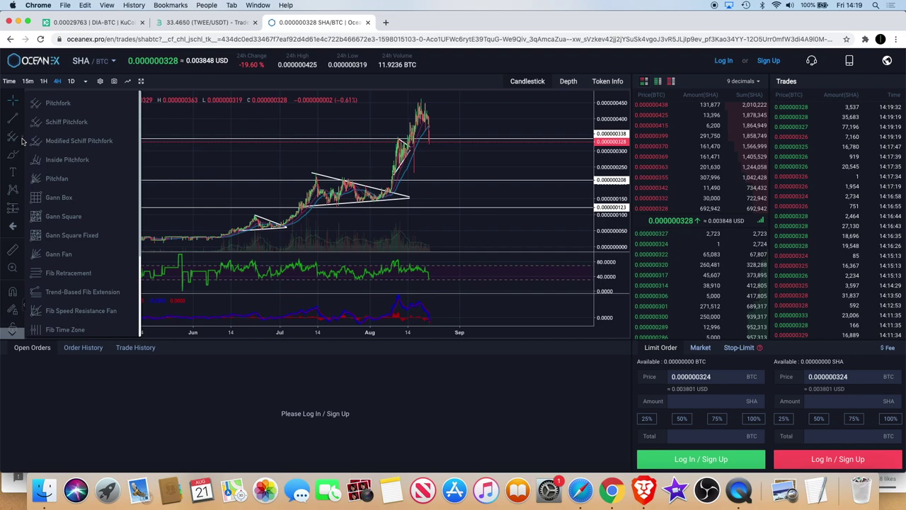
pyautogui.click(78, 274)
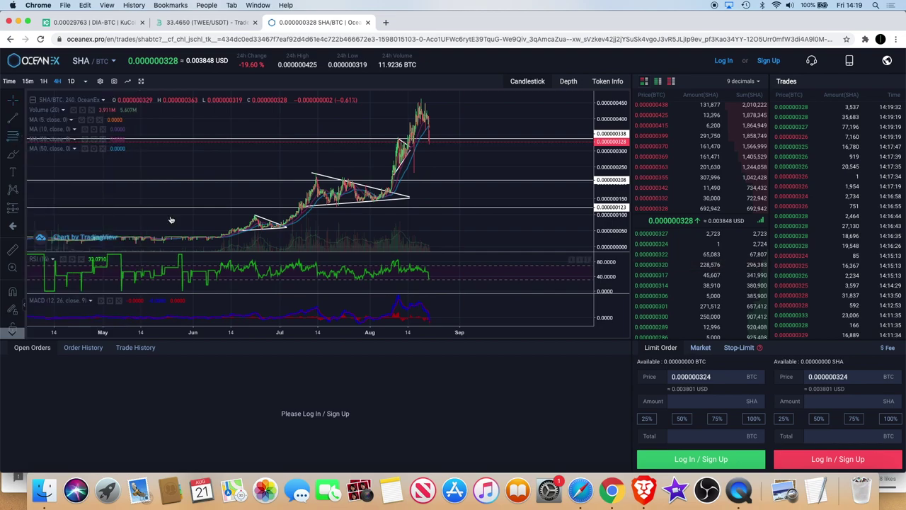
pyautogui.click(435, 191)
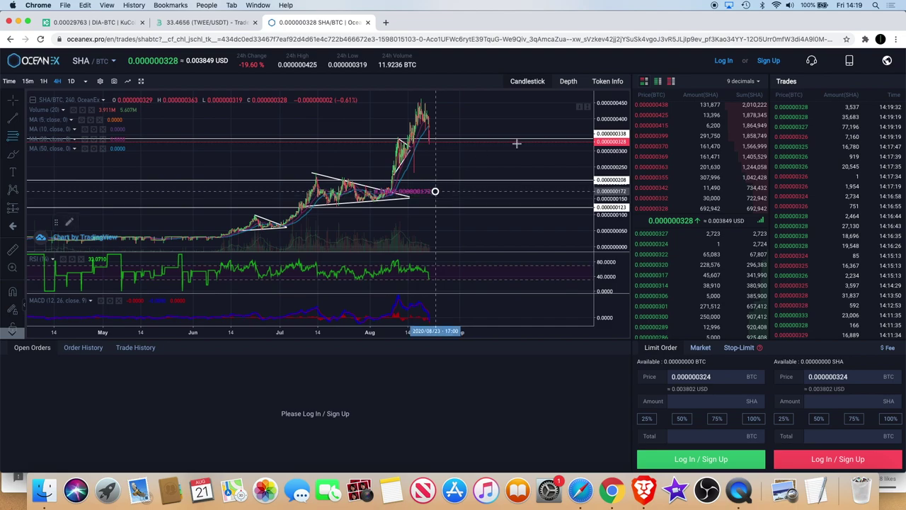
pyautogui.click(566, 97)
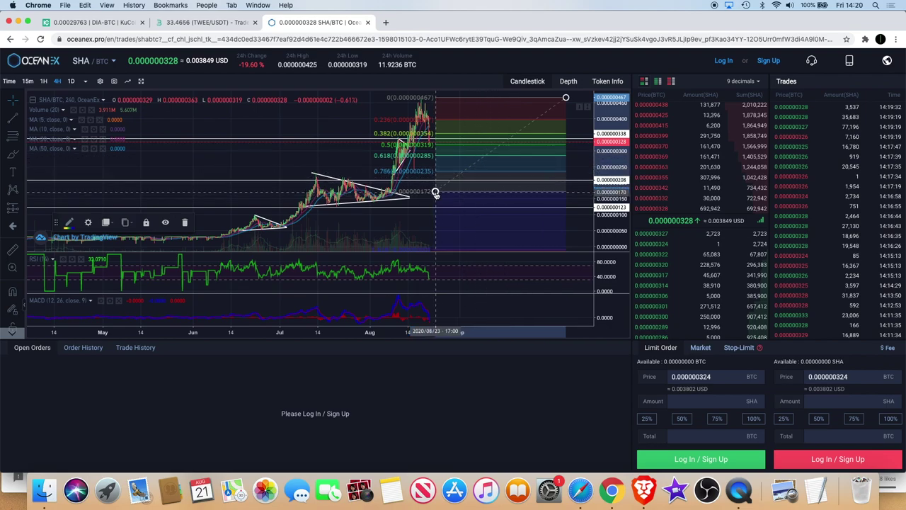
pyautogui.moveTo(436, 192); pyautogui.dragTo(411, 240)
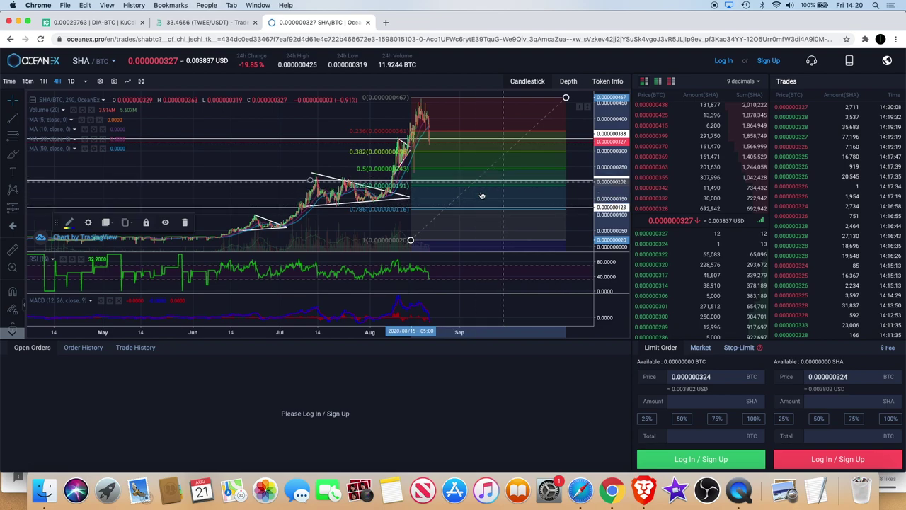
# Review the retracement levels, then delete the Fibonacci retracement
pyautogui.scroll(3, 485, 201)
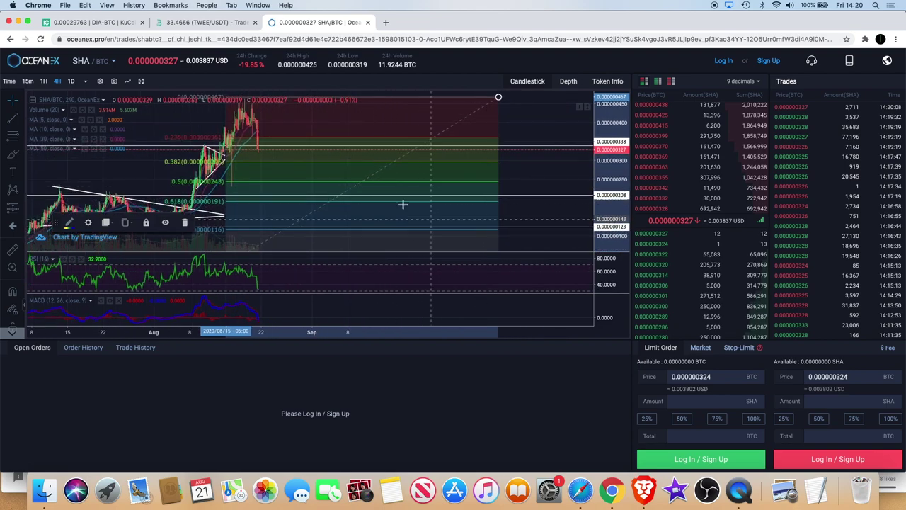
pyautogui.scroll(-5, 435, 212)
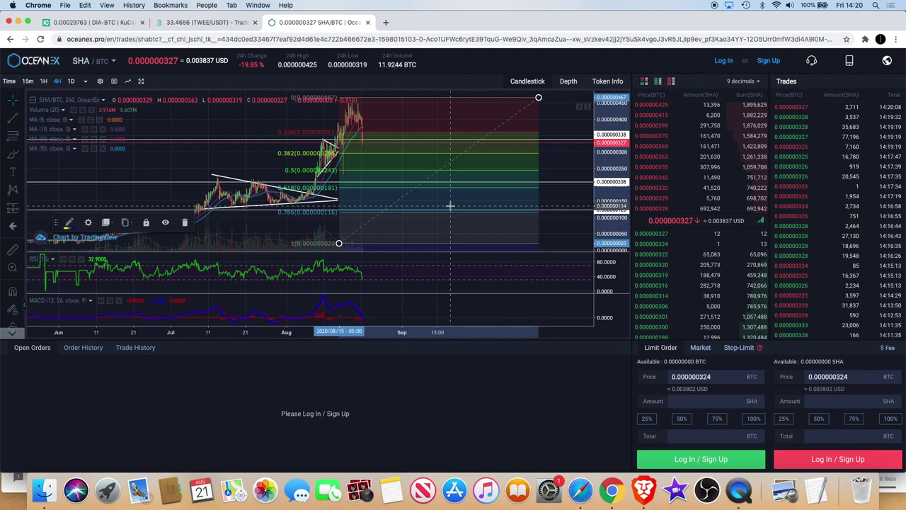
pyautogui.hscroll(5, 450, 206)
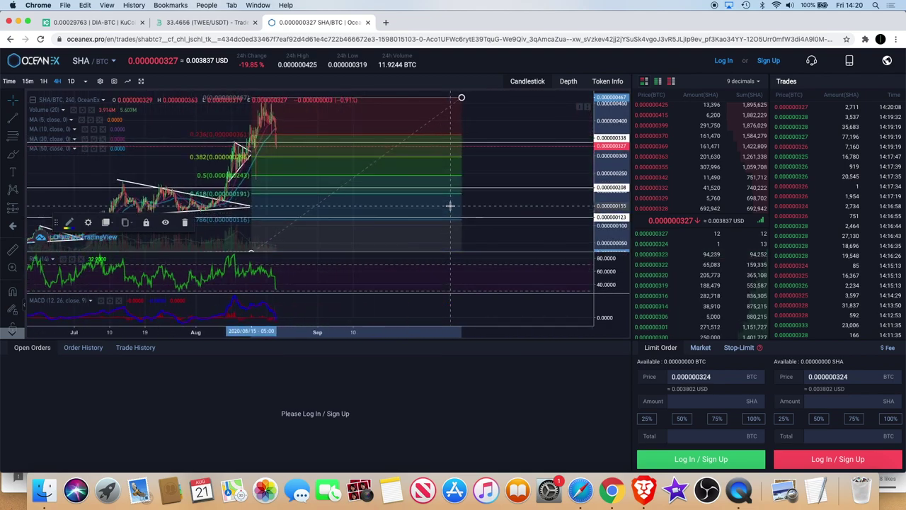
pyautogui.hscroll(-5, 450, 206)
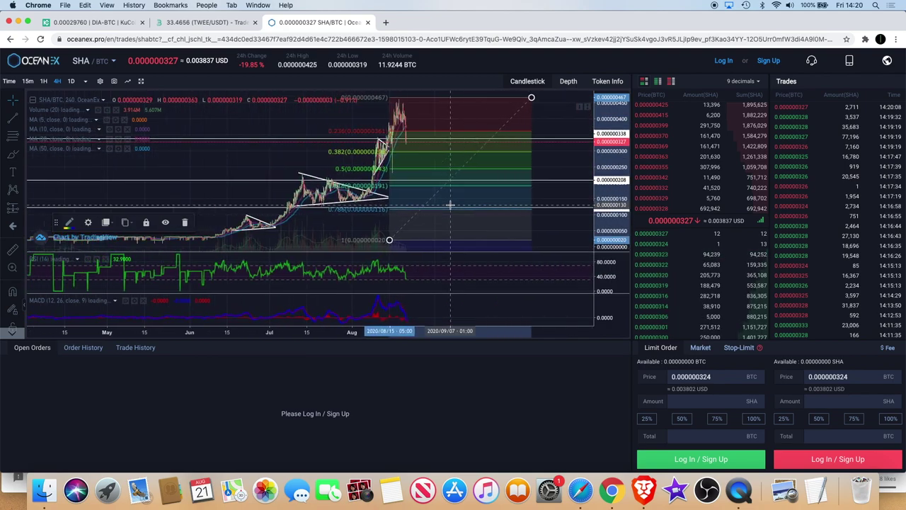
pyautogui.press('Delete')
# Zoom the SHA/BTC chart back in, now showing only trendlines and horizontal levels
pyautogui.scroll(4, 450, 205)
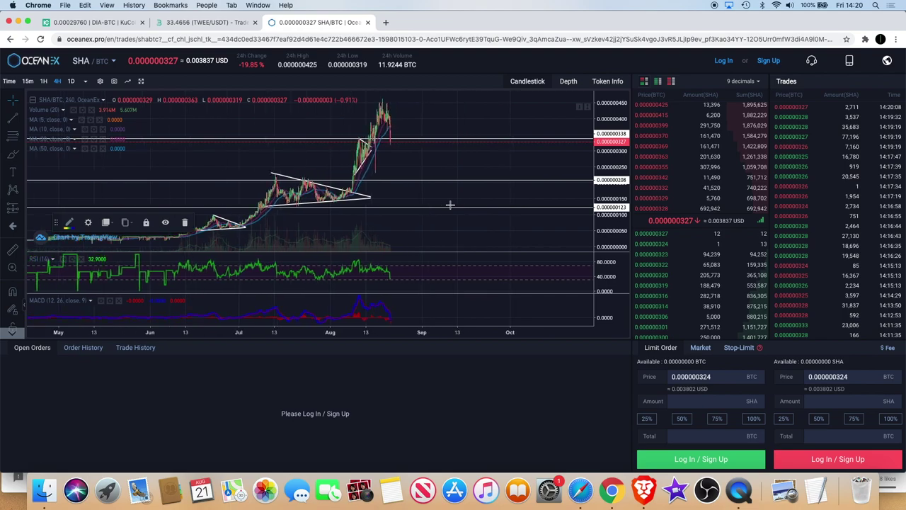
pyautogui.scroll(2, 451, 205)
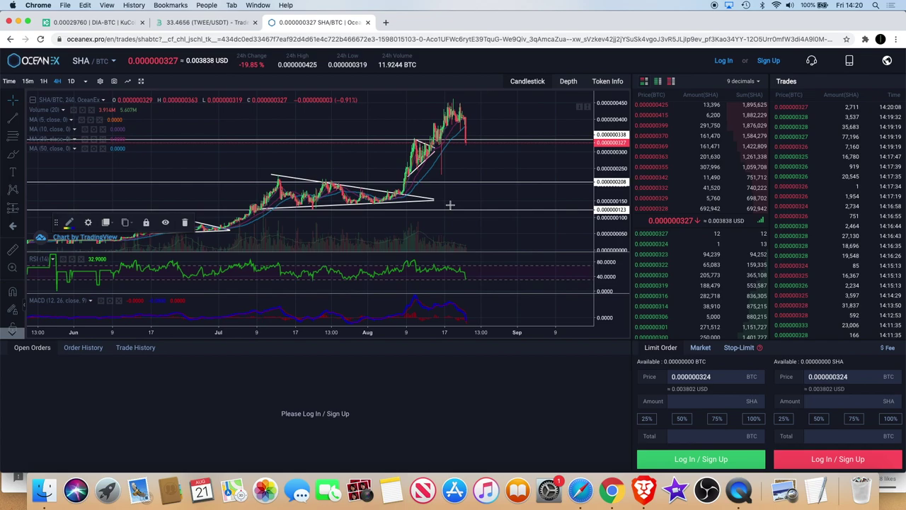
pyautogui.scroll(3, 450, 204)
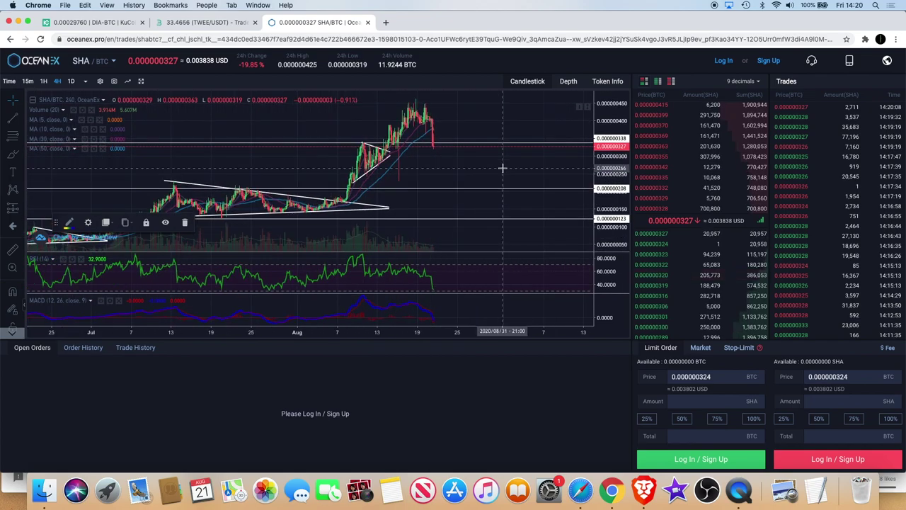